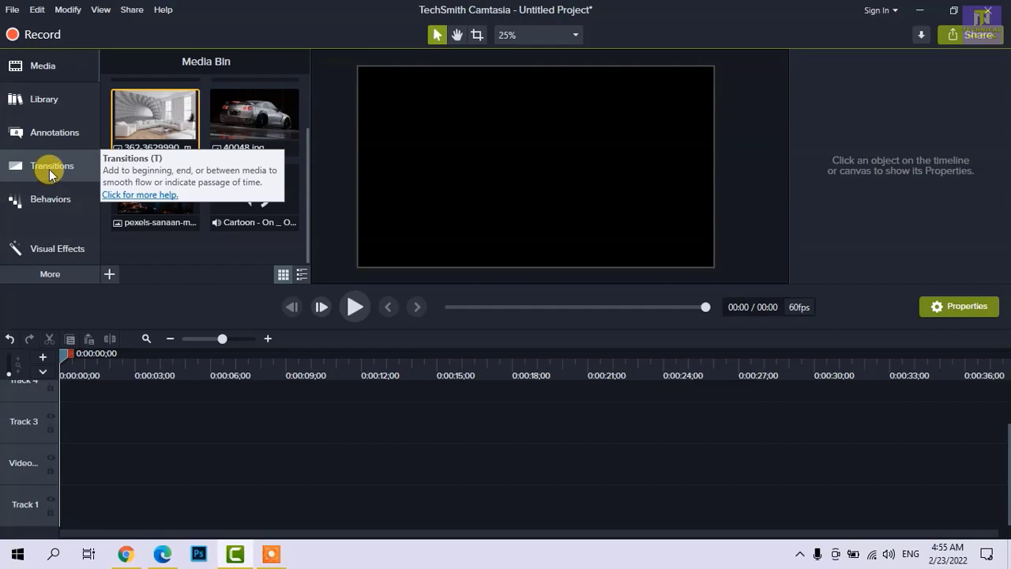
{"action": "left_click", "coordinate": [46, 210]}
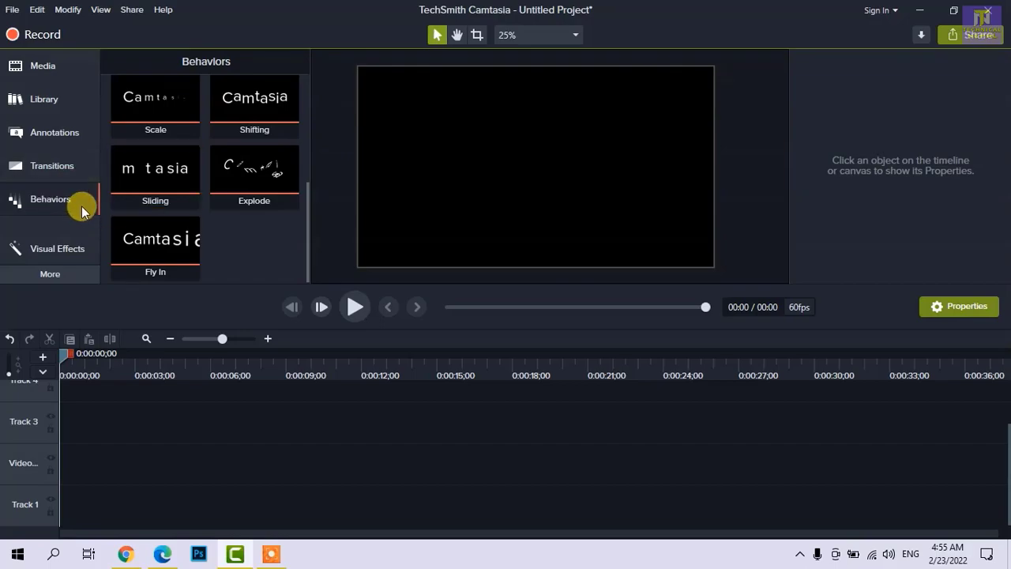
{"action": "scroll", "coordinate": [169, 104], "scroll_direction": "up", "scroll_amount": 2}
{"action": "scroll", "coordinate": [174, 112], "scroll_direction": "up", "scroll_amount": 2}
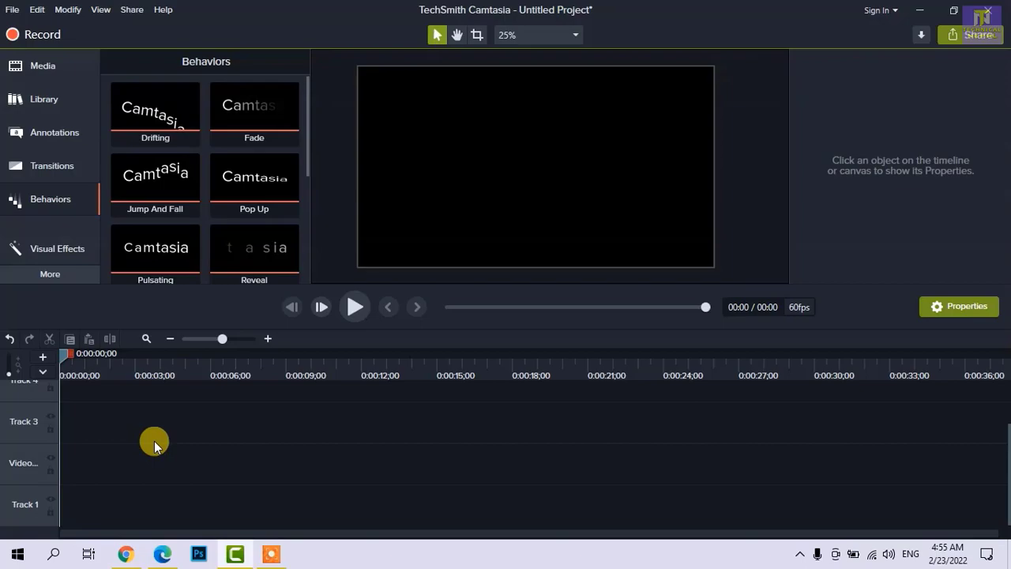
Step: Place video.mp4 from the media bin at the start of Track 1 and briefly preview it
{"action": "left_click", "coordinate": [66, 68]}
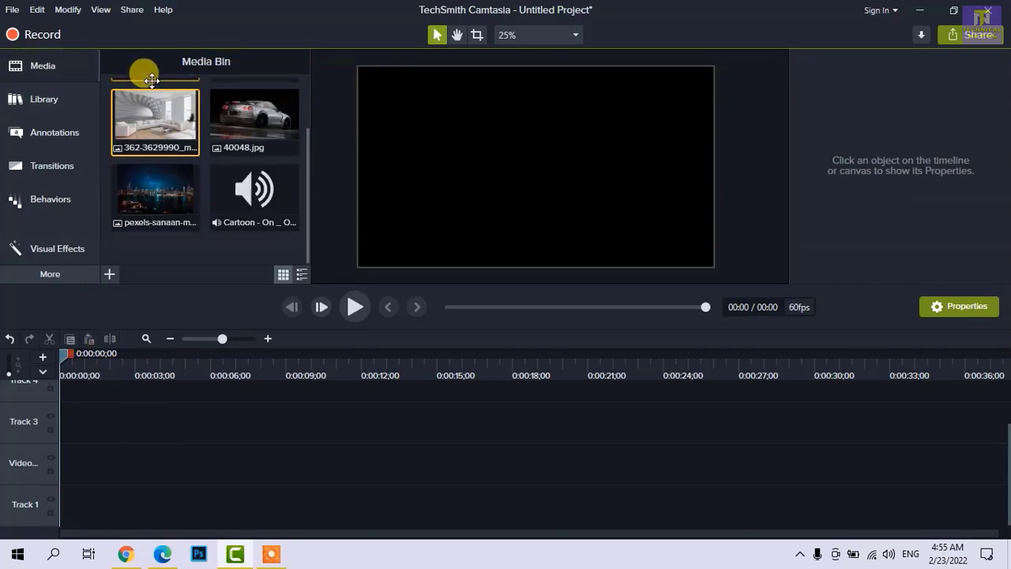
{"action": "scroll", "coordinate": [174, 142], "scroll_direction": "up", "scroll_amount": 2}
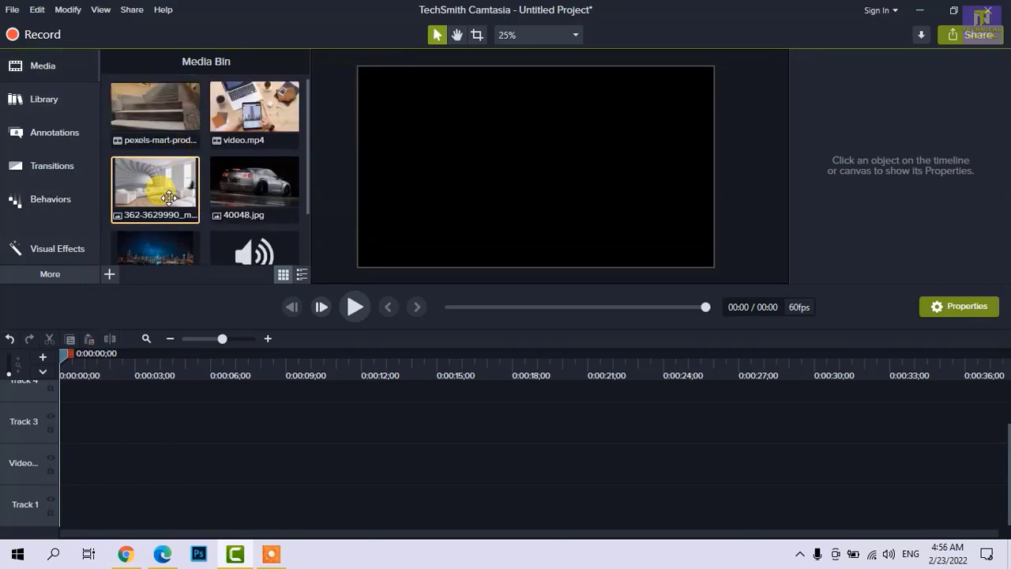
{"action": "left_click_drag", "start_coordinate": [252, 126], "coordinate": [158, 401]}
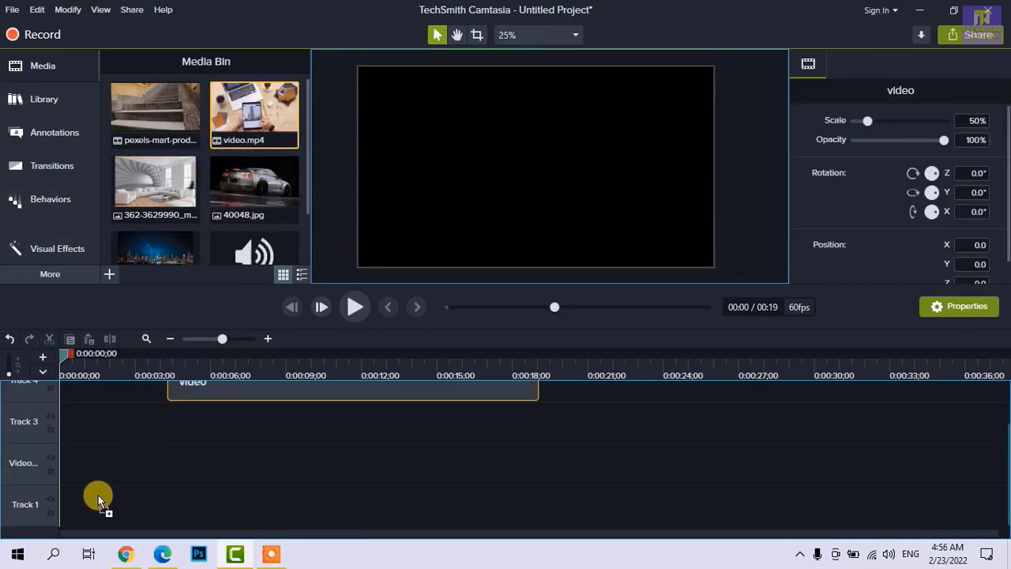
{"action": "left_click_drag", "start_coordinate": [98, 495], "coordinate": [53, 506]}
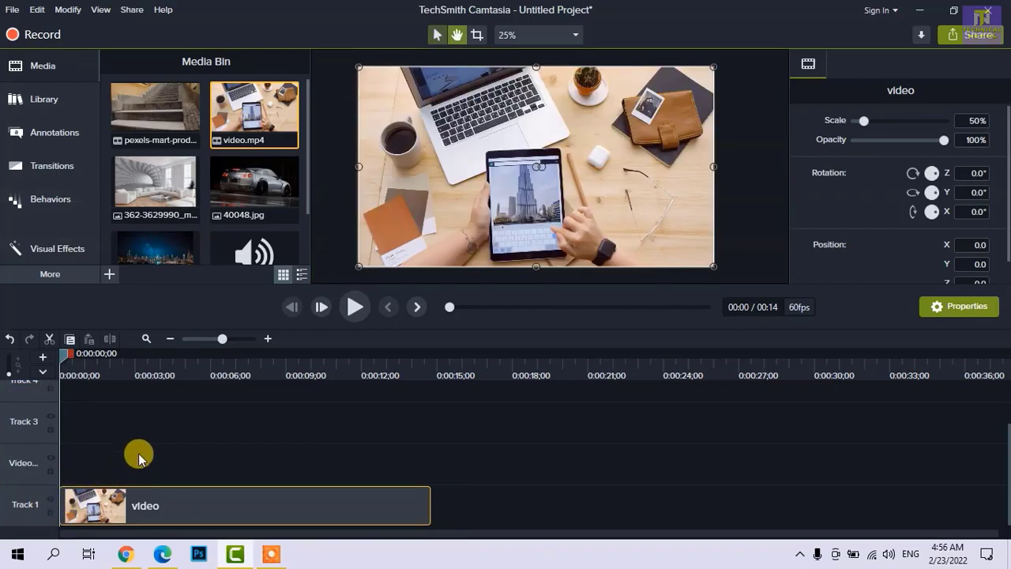
{"action": "key", "text": "space"}
{"action": "key", "text": "space"}
{"action": "left_click", "coordinate": [509, 219]}
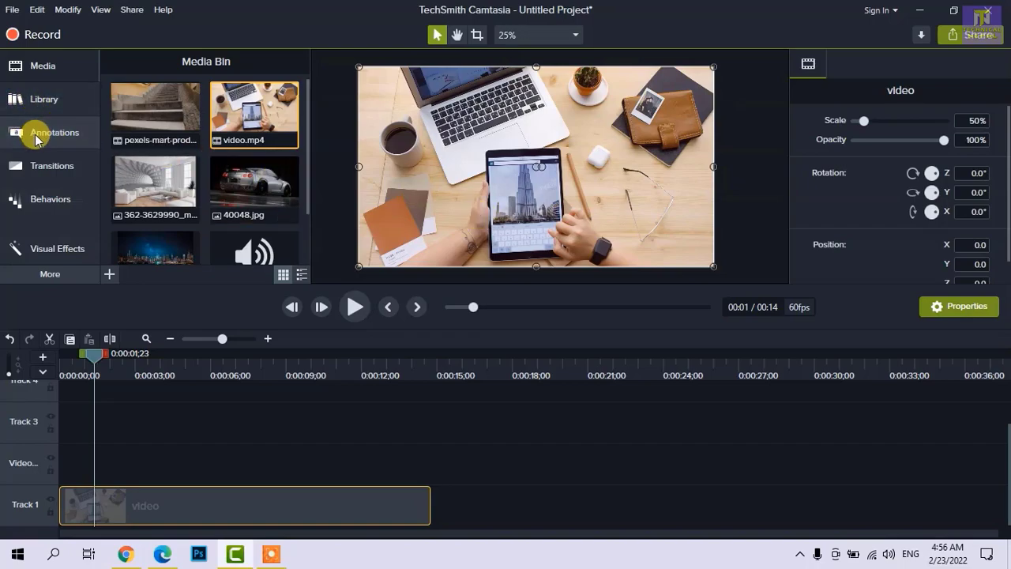
Step: Add a plain white ABC text callout at 0:00:01;23 on the track above the video, and move the playhead to 0:00:02;30
{"action": "left_click", "coordinate": [35, 138]}
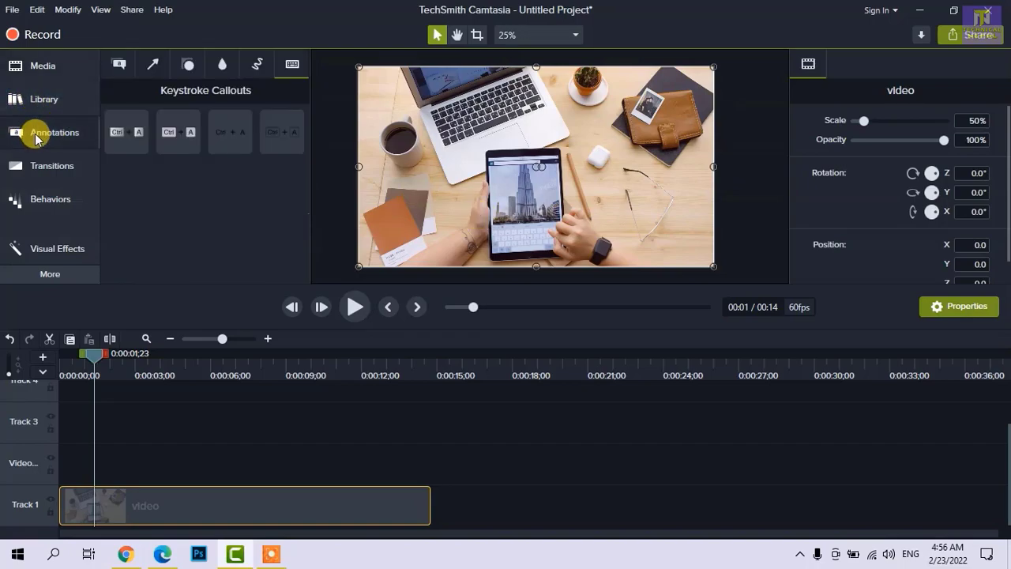
{"action": "left_click", "coordinate": [117, 68]}
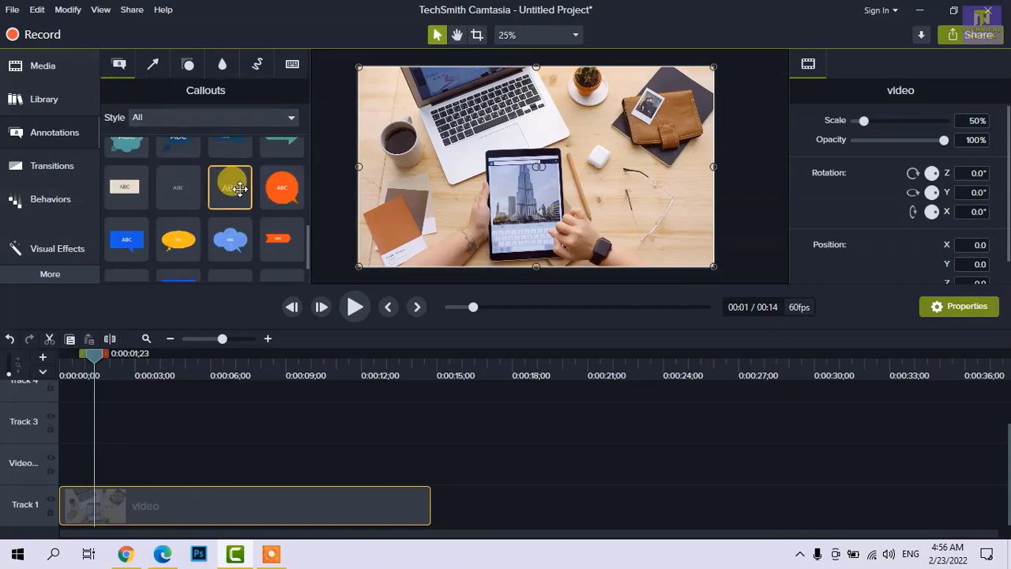
{"action": "left_click_drag", "start_coordinate": [231, 187], "coordinate": [98, 464]}
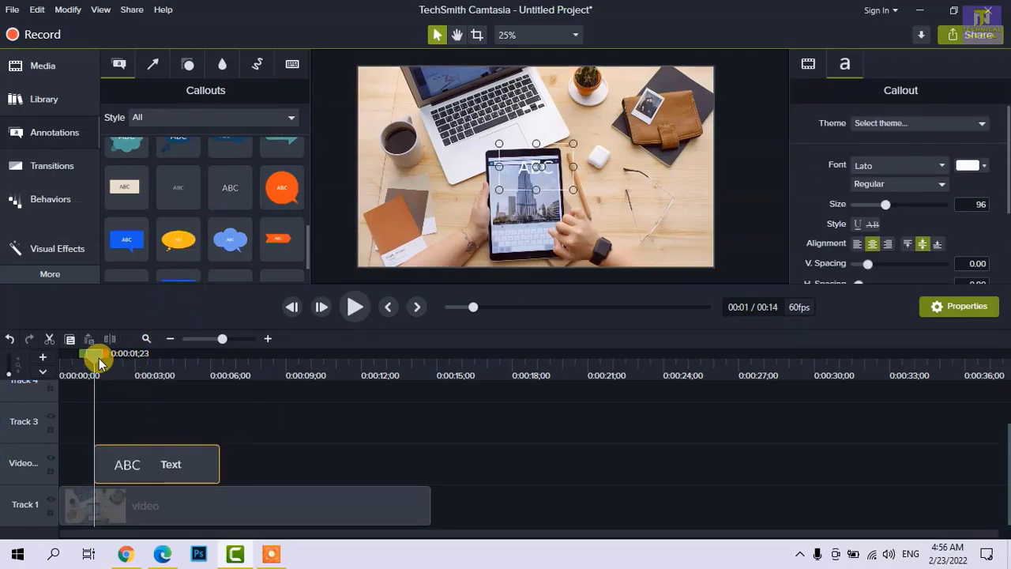
{"action": "left_click_drag", "start_coordinate": [110, 362], "coordinate": [122, 357]}
Step: Set the callout's text to "Technical Nepal" and fit it on one line in the lower-left corner of the video frame
{"action": "left_click_drag", "start_coordinate": [516, 175], "coordinate": [381, 185]}
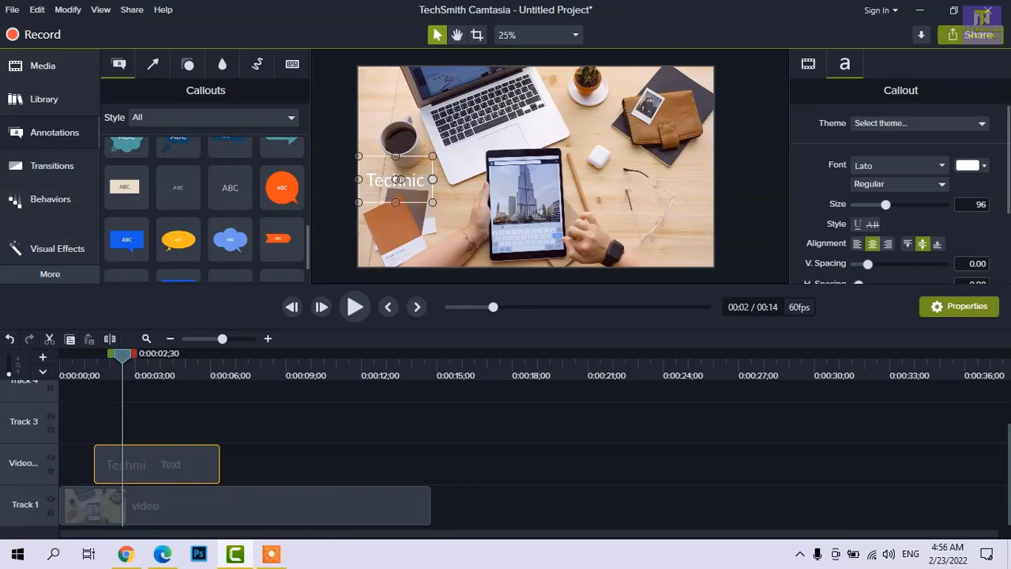
{"action": "type", "text": "Nepal"}
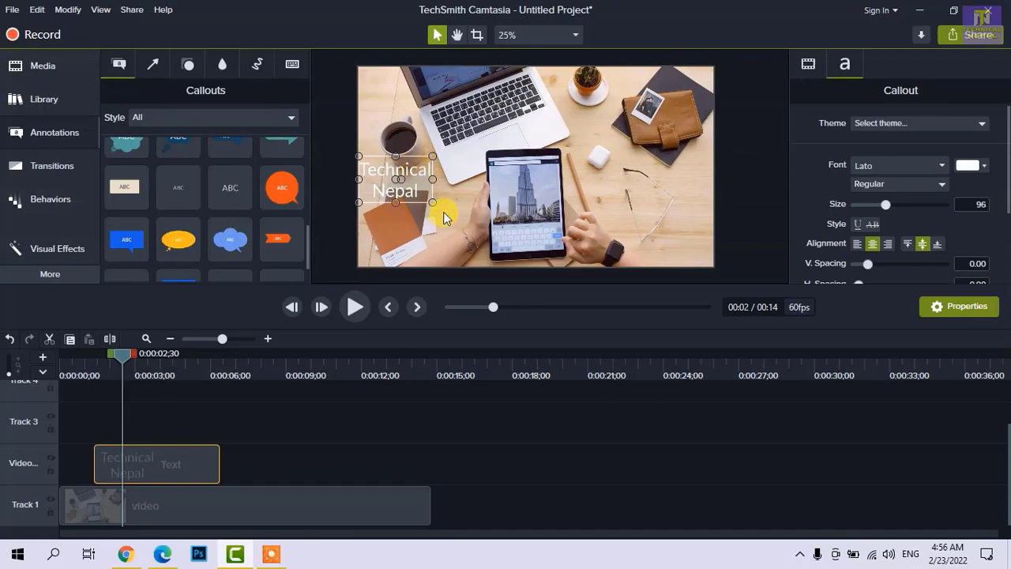
{"action": "left_click_drag", "start_coordinate": [432, 203], "coordinate": [489, 248]}
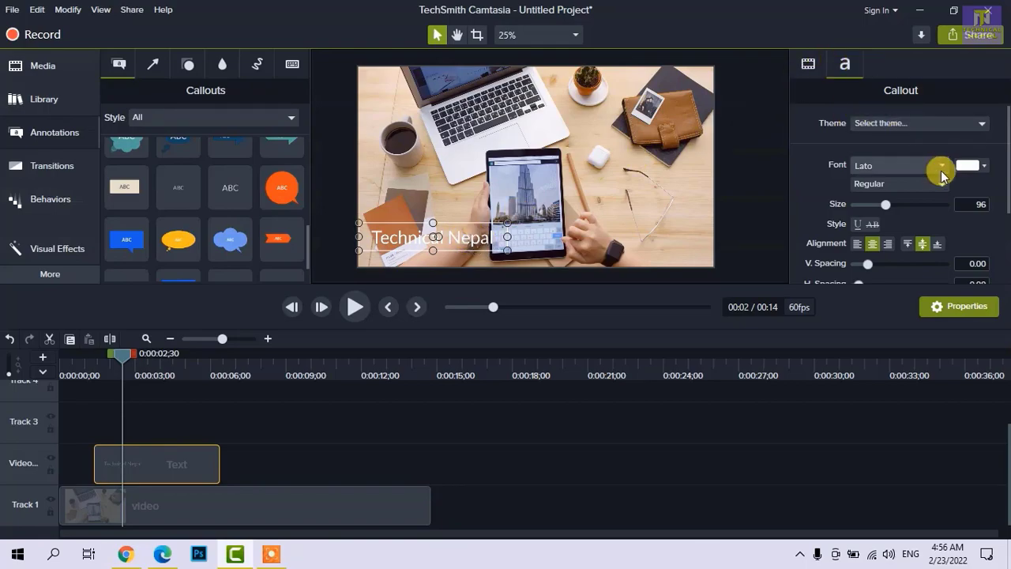
Step: Set the callout's font color to black (#000000)
{"action": "left_click", "coordinate": [965, 165]}
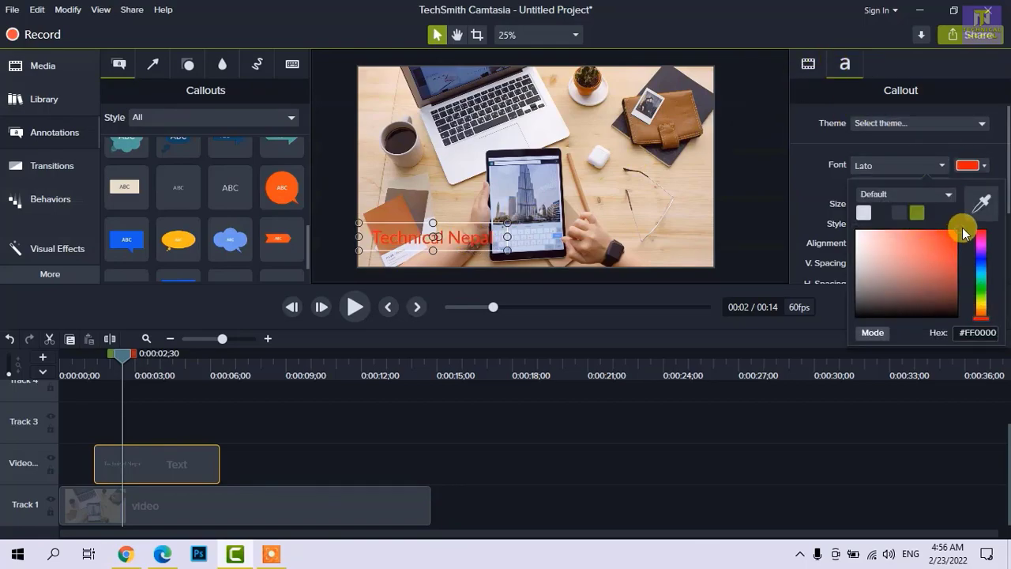
{"action": "left_click_drag", "start_coordinate": [887, 289], "coordinate": [838, 336]}
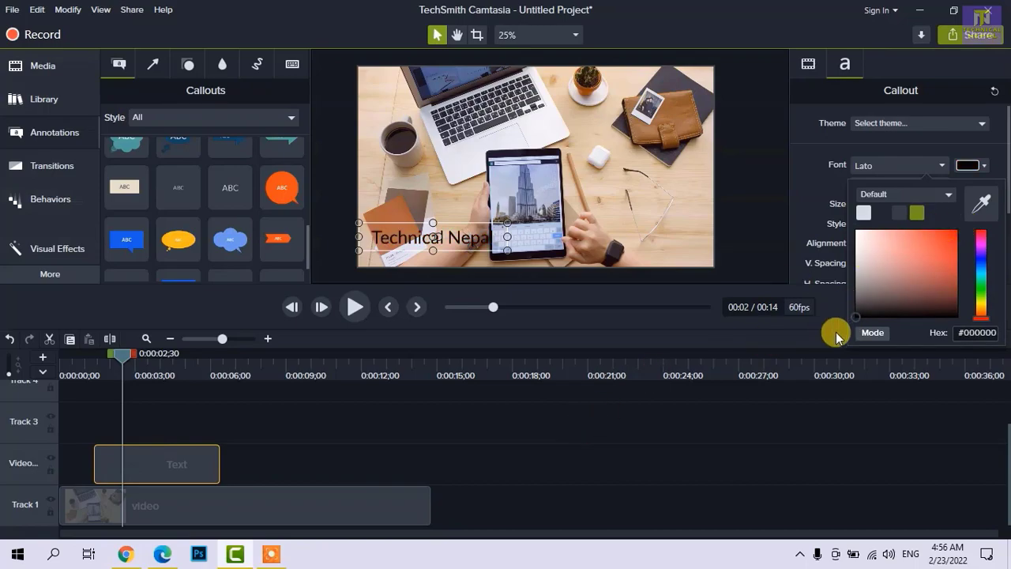
{"action": "left_click", "coordinate": [505, 441]}
Step: Change the callout's font to Eras Bold ITC and preview the text over the video
{"action": "left_click", "coordinate": [456, 239]}
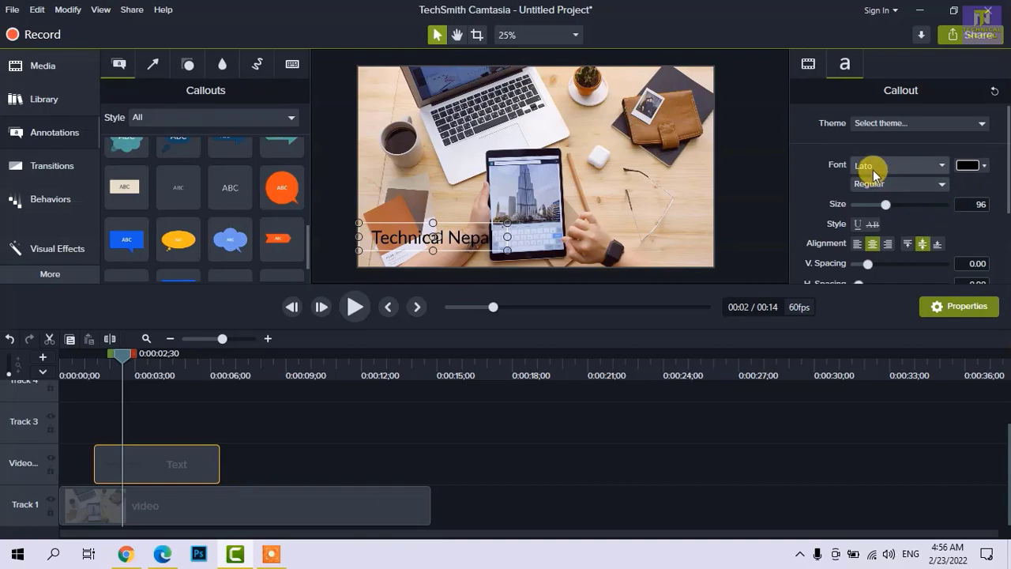
{"action": "left_click", "coordinate": [933, 169]}
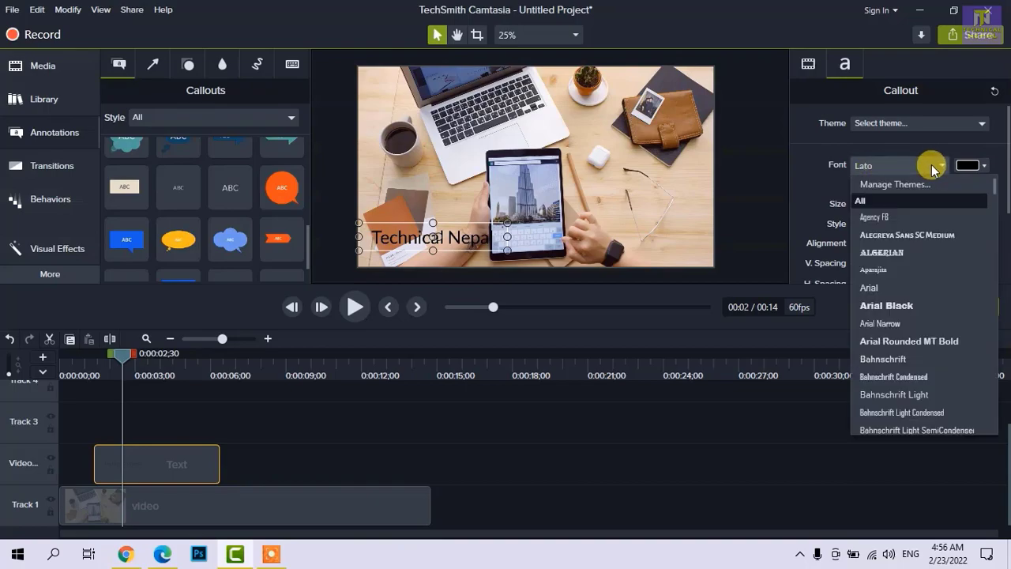
{"action": "left_click", "coordinate": [934, 167]}
{"action": "left_click", "coordinate": [932, 165]}
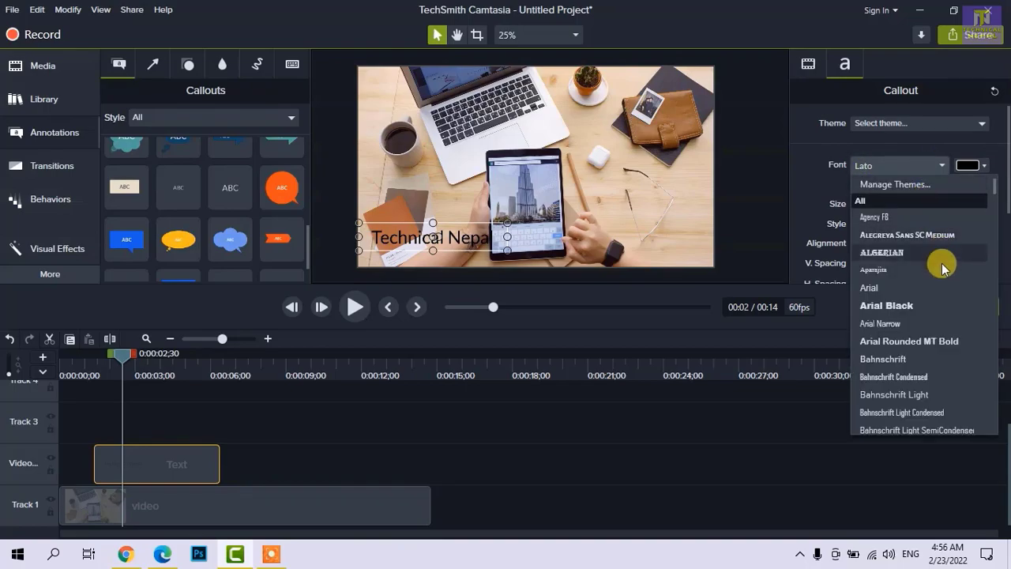
{"action": "scroll", "coordinate": [932, 259], "scroll_direction": "down", "scroll_amount": 9}
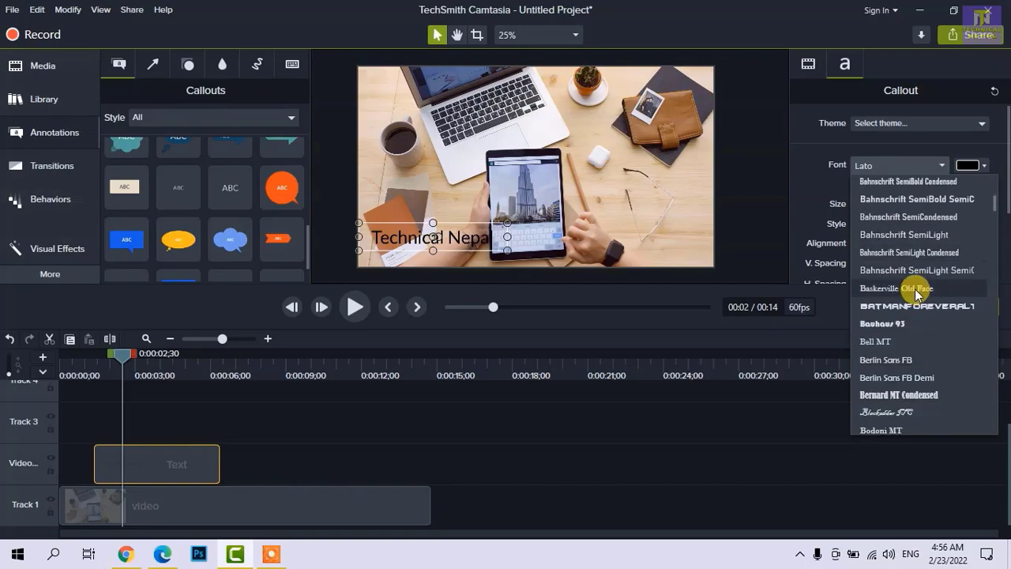
{"action": "scroll", "coordinate": [916, 291], "scroll_direction": "down", "scroll_amount": 8}
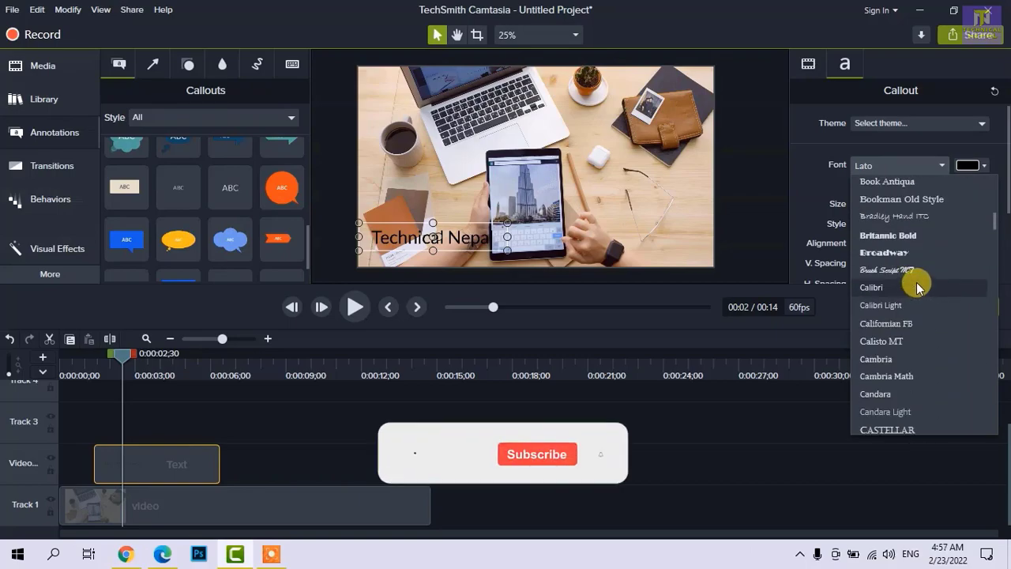
{"action": "scroll", "coordinate": [919, 288], "scroll_direction": "down", "scroll_amount": 7}
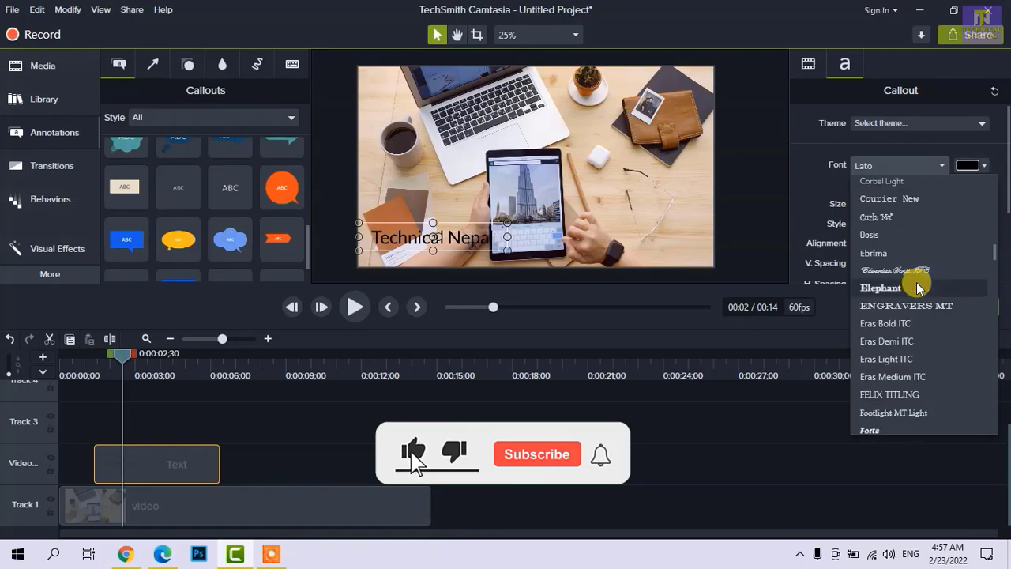
{"action": "left_click", "coordinate": [900, 323]}
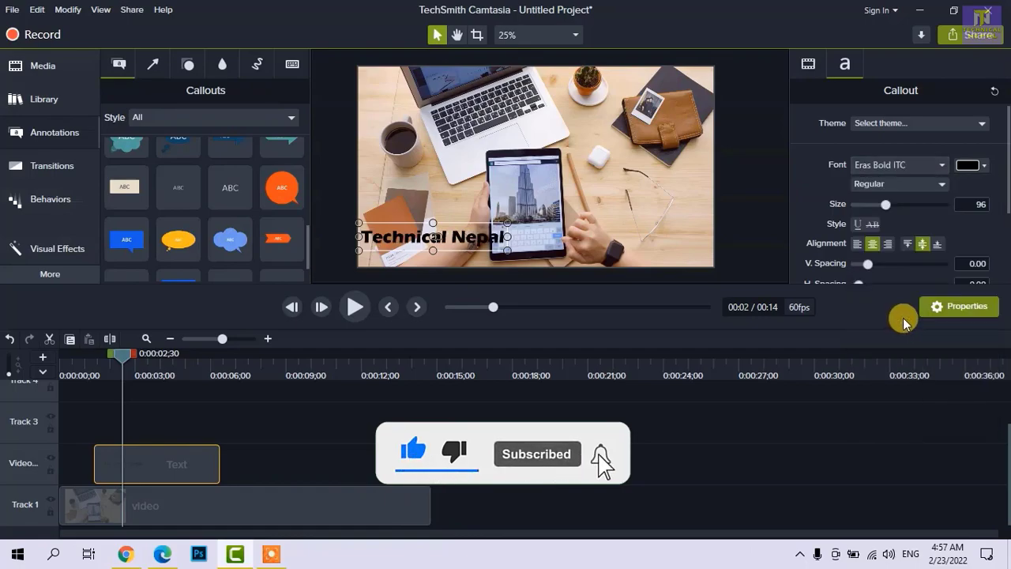
{"action": "left_click", "coordinate": [85, 360]}
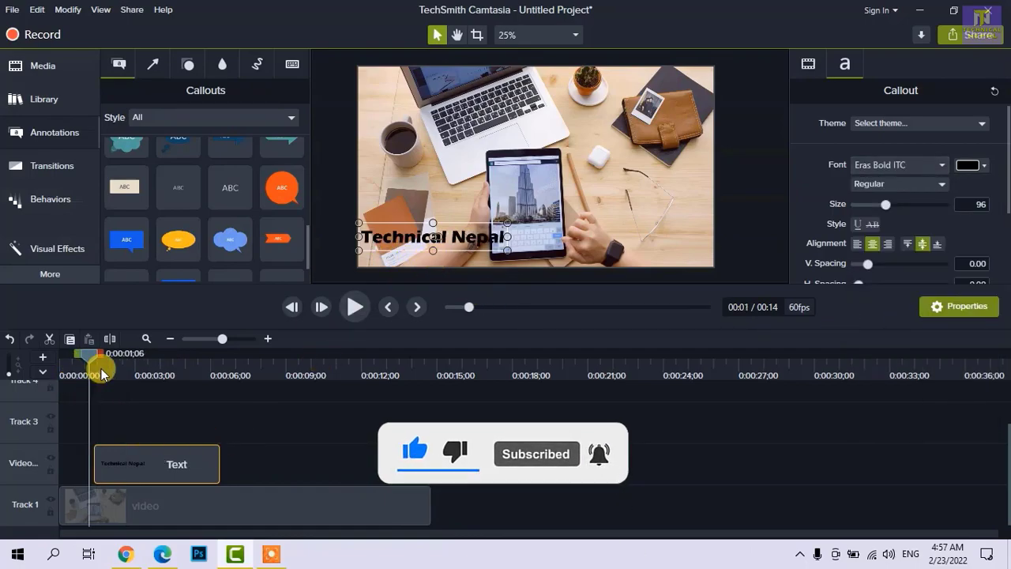
{"action": "key", "text": "space"}
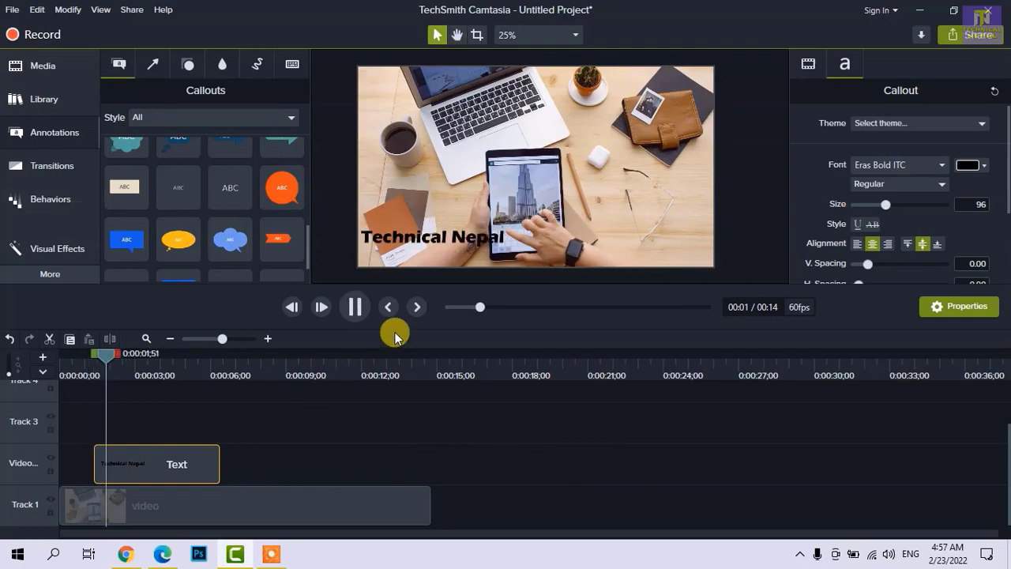
{"action": "key", "text": "space"}
Step: Set the callout's font size to 106 and fine-tune the text's position in the lower-left part of the video frame
{"action": "left_click", "coordinate": [45, 198]}
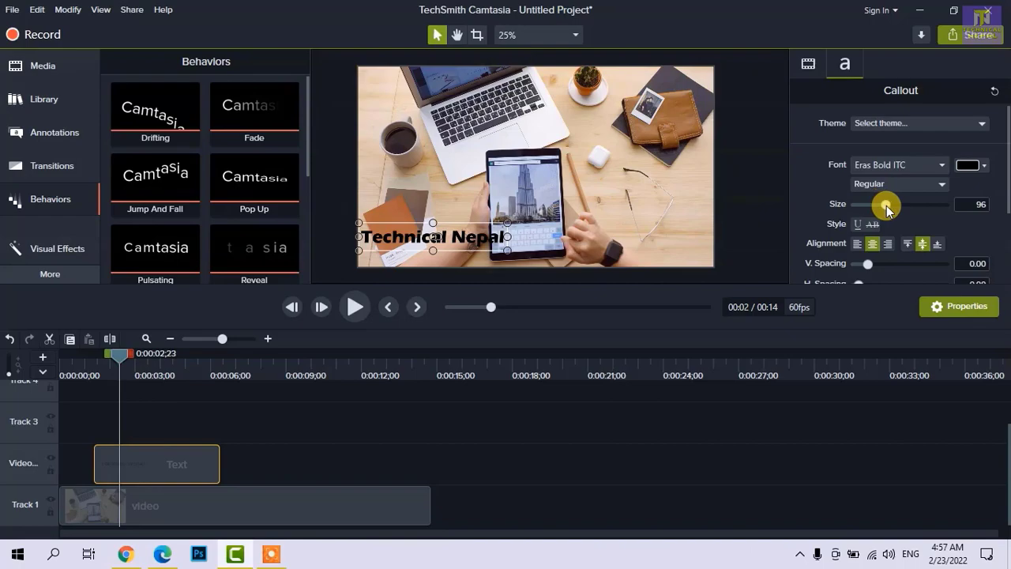
{"action": "left_click_drag", "start_coordinate": [886, 205], "coordinate": [890, 204]}
{"action": "left_click_drag", "start_coordinate": [520, 234], "coordinate": [505, 250]}
{"action": "key", "text": "Up"}
{"action": "key", "text": "Up"}
{"action": "key", "text": "Up"}
{"action": "key", "text": "Left"}
{"action": "key", "text": "Left"}
{"action": "key", "text": "Left"}
{"action": "key", "text": "Left"}
{"action": "key", "text": "Left"}
{"action": "key", "text": "Down"}
{"action": "key", "text": "Left"}
{"action": "key", "text": "Left"}
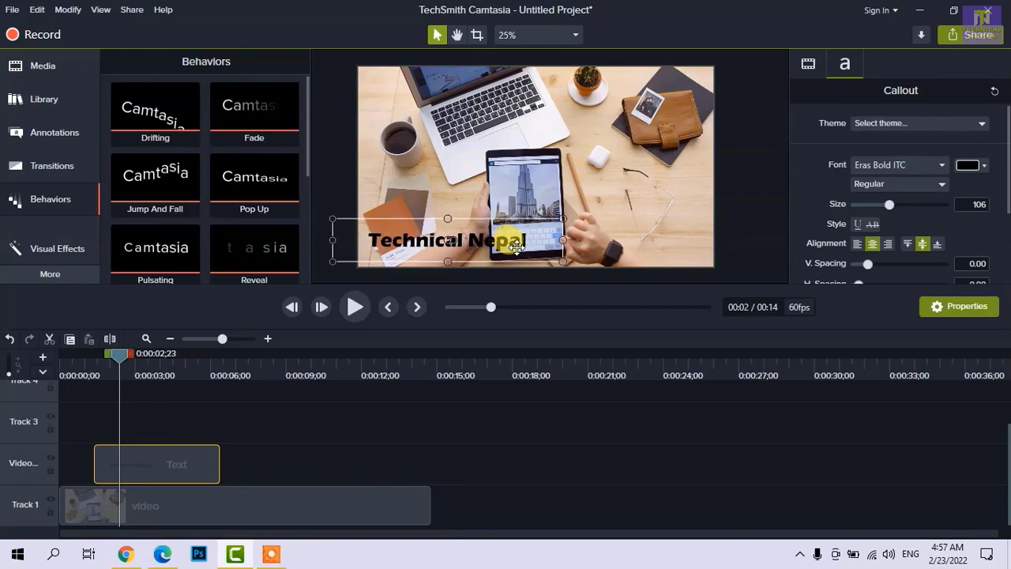
{"action": "left_click", "coordinate": [332, 419]}
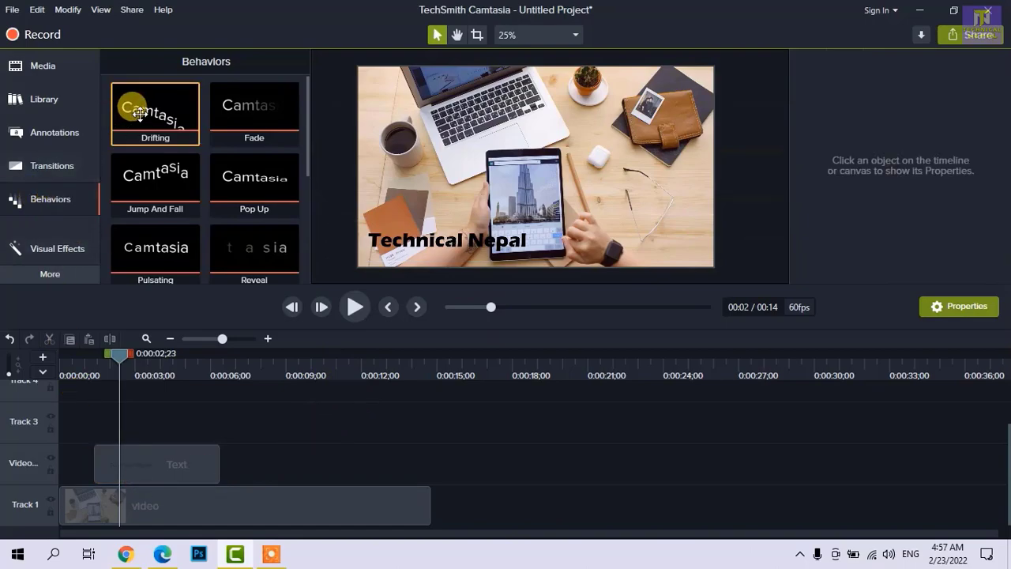
Step: Apply the Drifting behavior to the text clip and preview the animation from 0:00:00;55
{"action": "left_click_drag", "start_coordinate": [155, 109], "coordinate": [153, 461]}
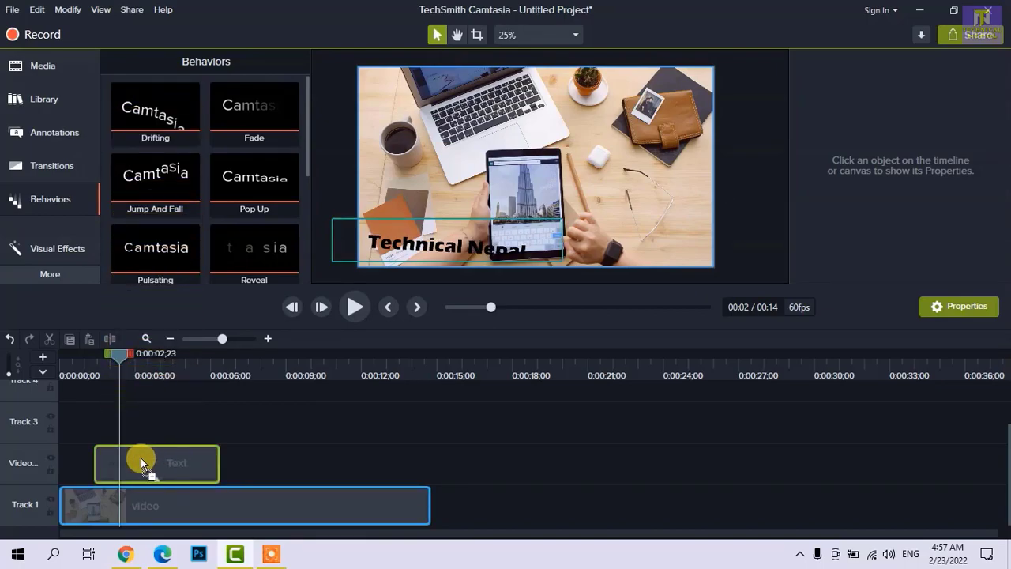
{"action": "left_click_drag", "start_coordinate": [141, 464], "coordinate": [140, 462]}
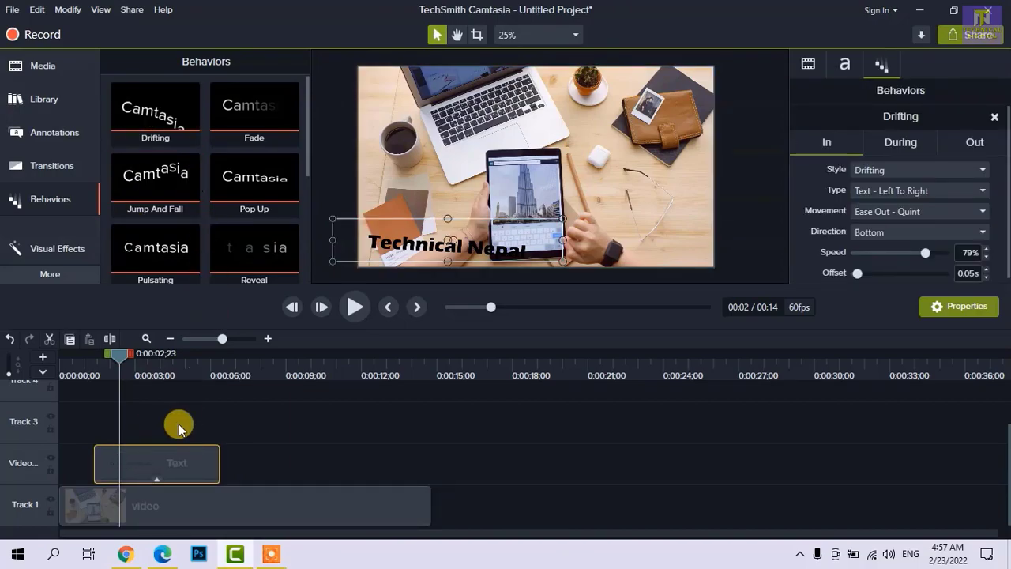
{"action": "left_click", "coordinate": [83, 357]}
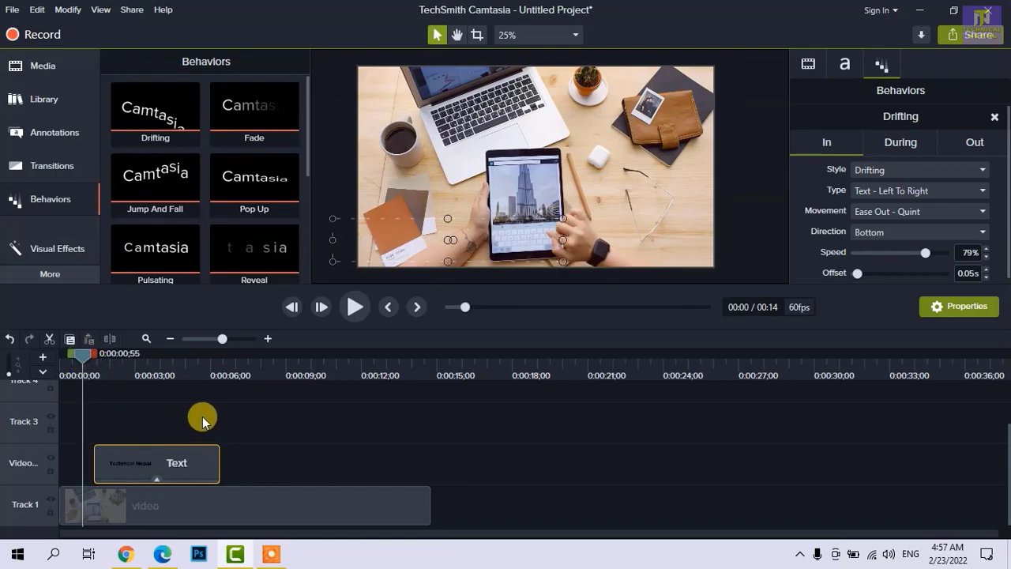
{"action": "key", "text": "space"}
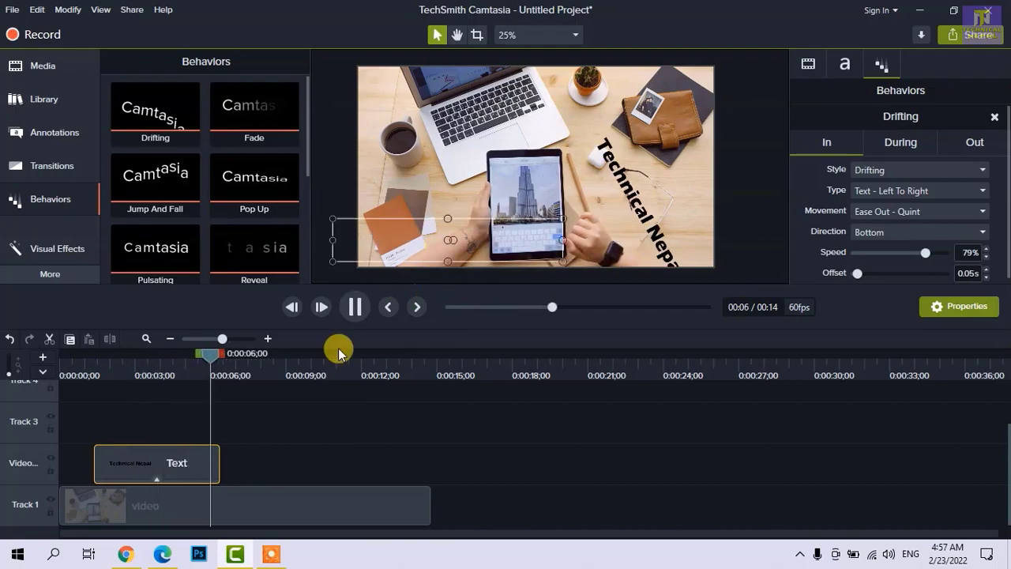
{"action": "key", "text": "space"}
Step: Trim the end of the text clip to about 5 seconds on the timeline and remove its Drifting behavior
{"action": "left_click_drag", "start_coordinate": [219, 456], "coordinate": [190, 460]}
{"action": "left_click_drag", "start_coordinate": [131, 407], "coordinate": [143, 484]}
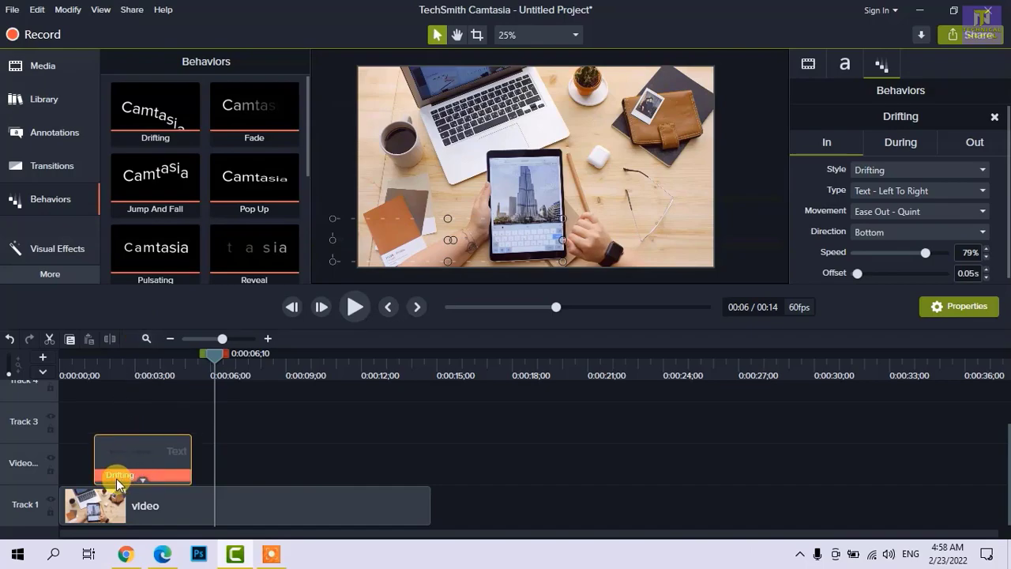
{"action": "left_click", "coordinate": [118, 477]}
{"action": "right_click", "coordinate": [120, 479]}
{"action": "left_click", "coordinate": [153, 436]}
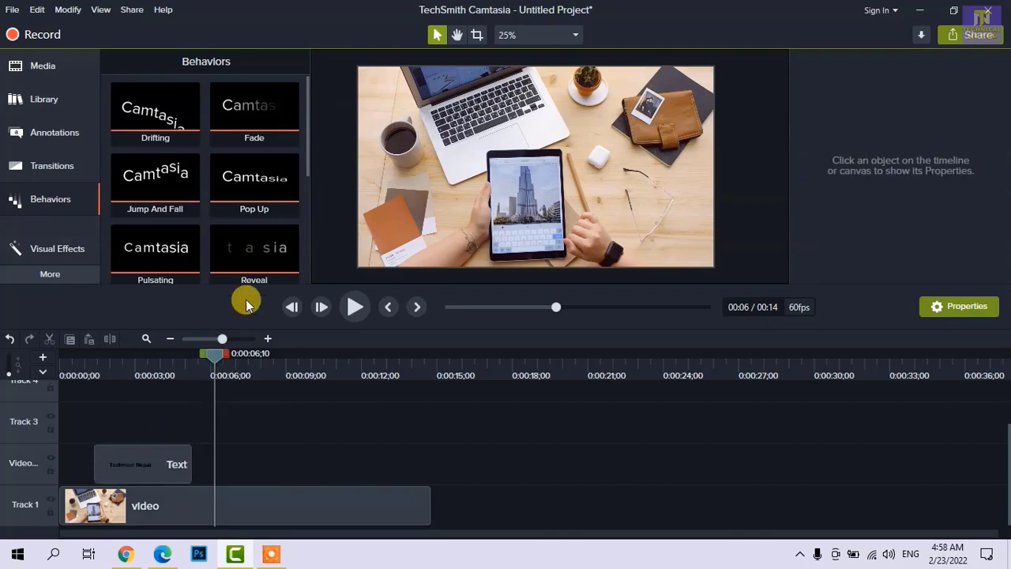
Step: Apply the Fade behavior to the text clip and preview the animation from 0:00:01;30
{"action": "left_click_drag", "start_coordinate": [242, 104], "coordinate": [198, 465]}
{"action": "left_click", "coordinate": [98, 359]}
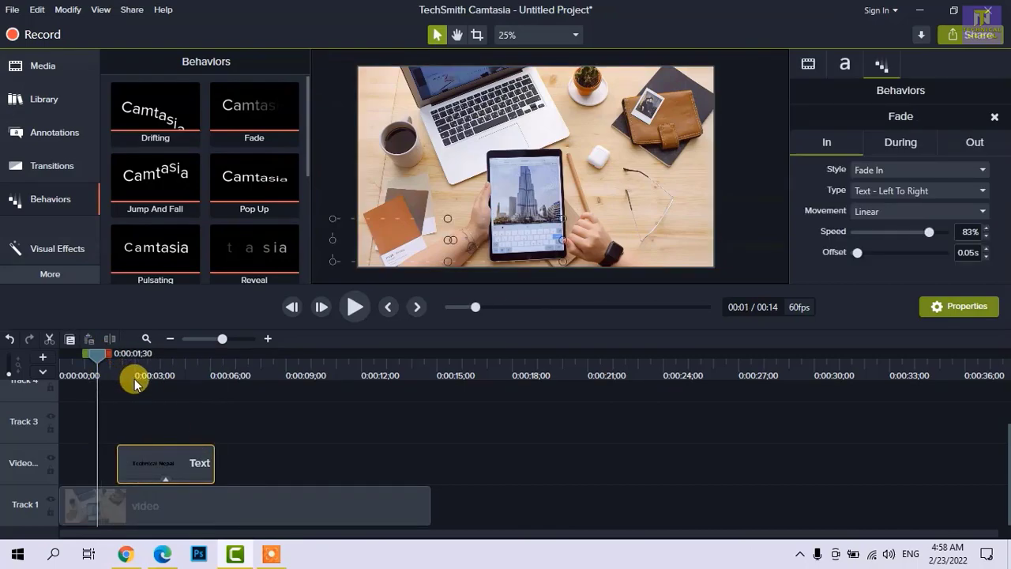
{"action": "key", "text": "space"}
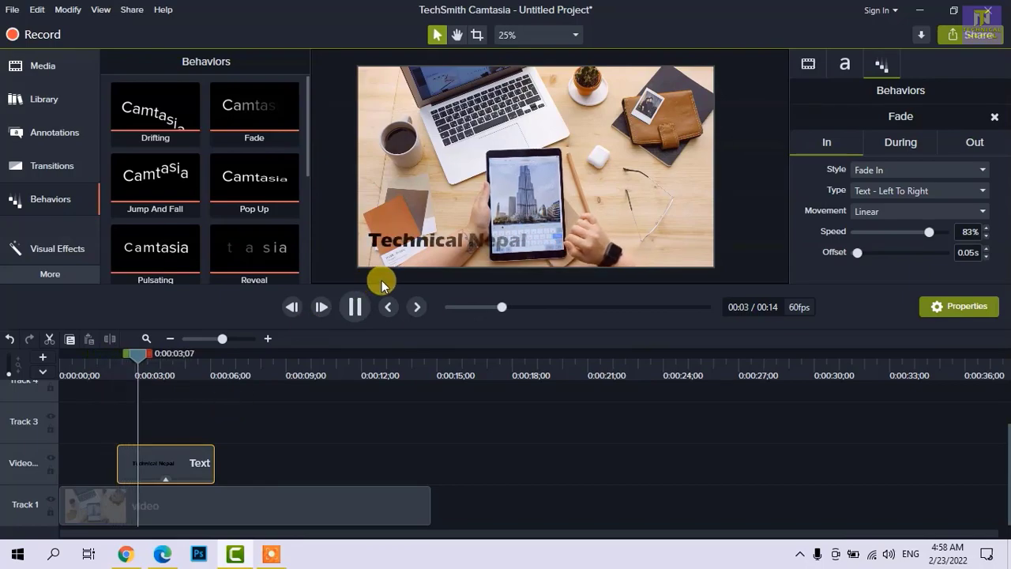
Step: Stop the preview and delete the Fade behavior from the text clip on the timeline
{"action": "left_click", "coordinate": [458, 252]}
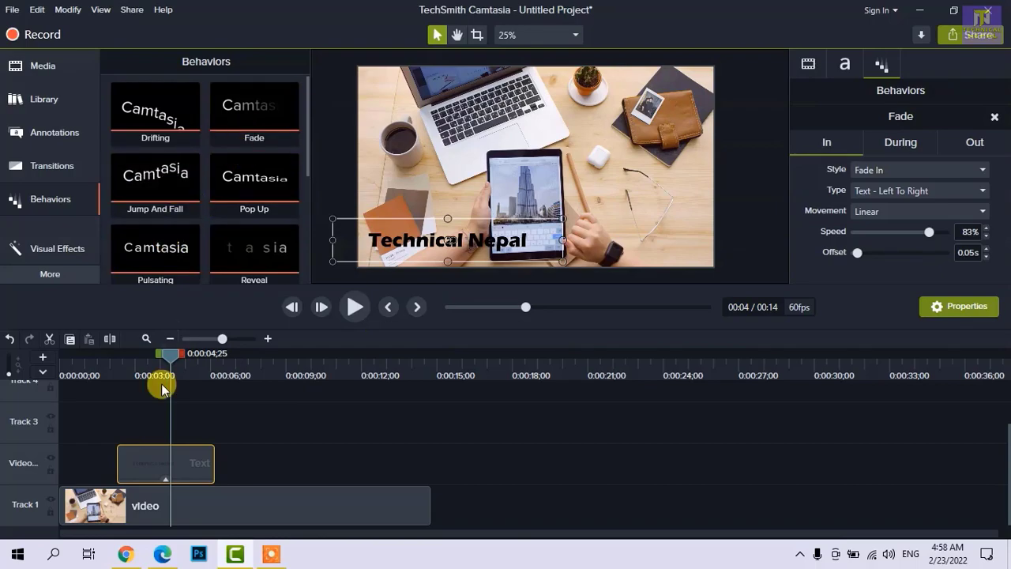
{"action": "left_click", "coordinate": [164, 479]}
{"action": "left_click", "coordinate": [146, 479]}
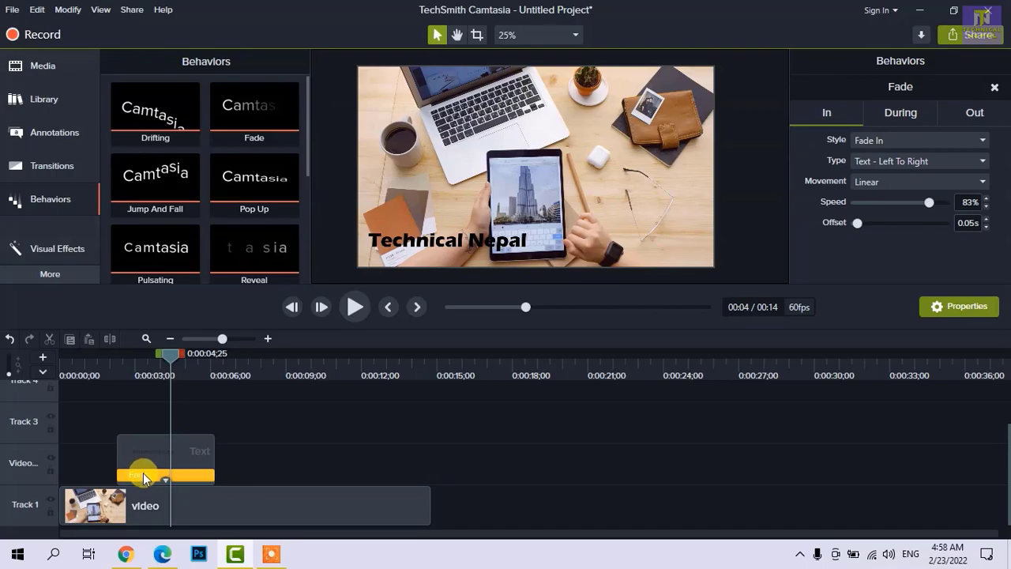
{"action": "right_click", "coordinate": [144, 480]}
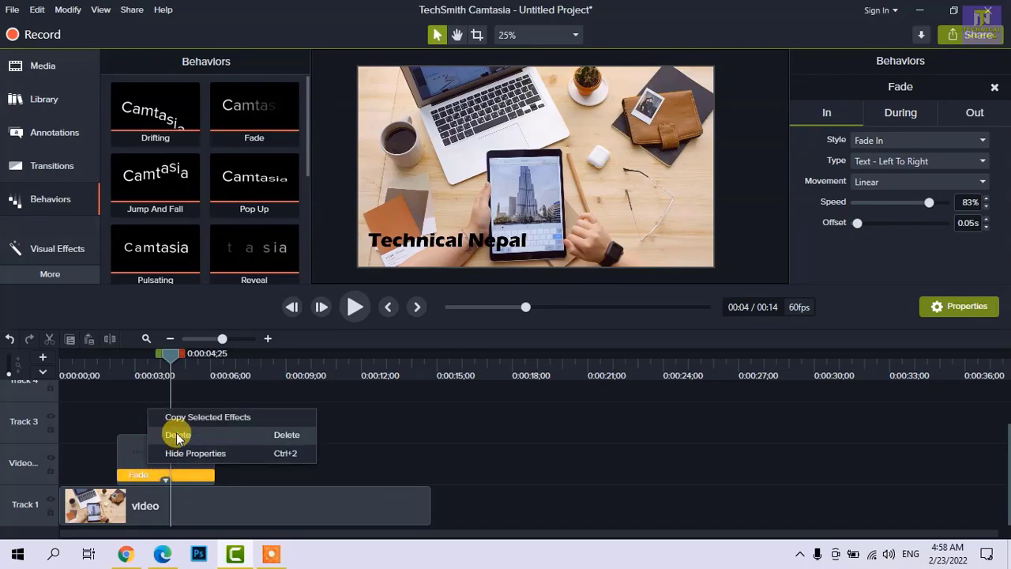
{"action": "left_click", "coordinate": [177, 436]}
Step: Apply the Pulsating behavior to the text clip and preview the animation from just before the clip starts
{"action": "left_click", "coordinate": [190, 462]}
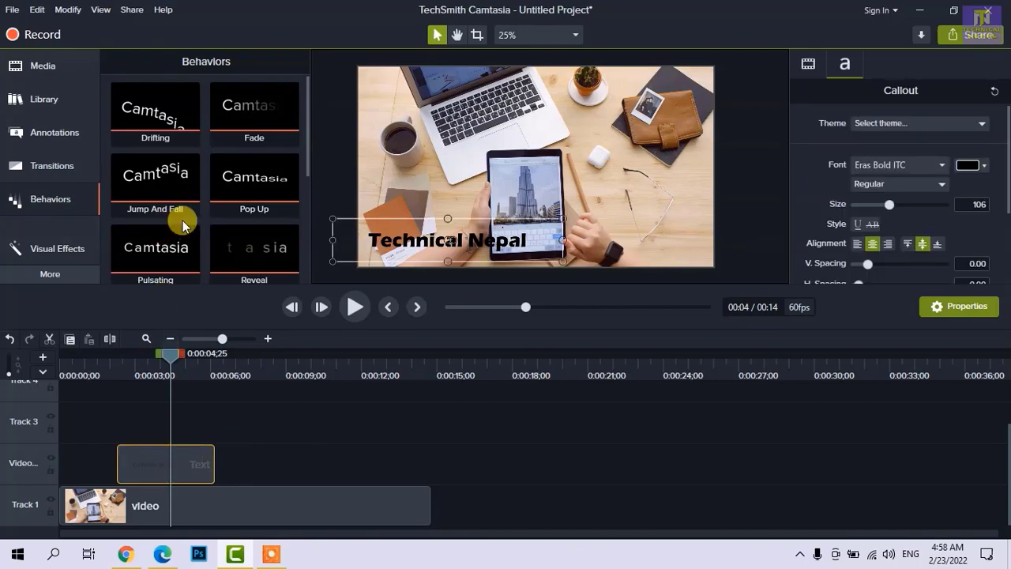
{"action": "scroll", "coordinate": [185, 216], "scroll_direction": "down", "scroll_amount": 1}
{"action": "left_click_drag", "start_coordinate": [177, 175], "coordinate": [178, 460]}
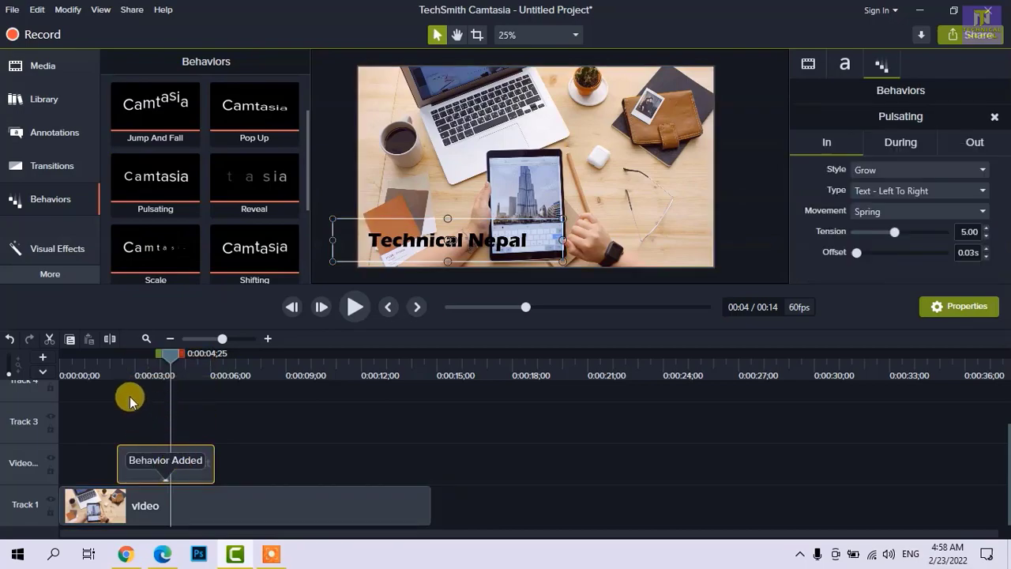
{"action": "left_click", "coordinate": [113, 364]}
{"action": "key", "text": "space"}
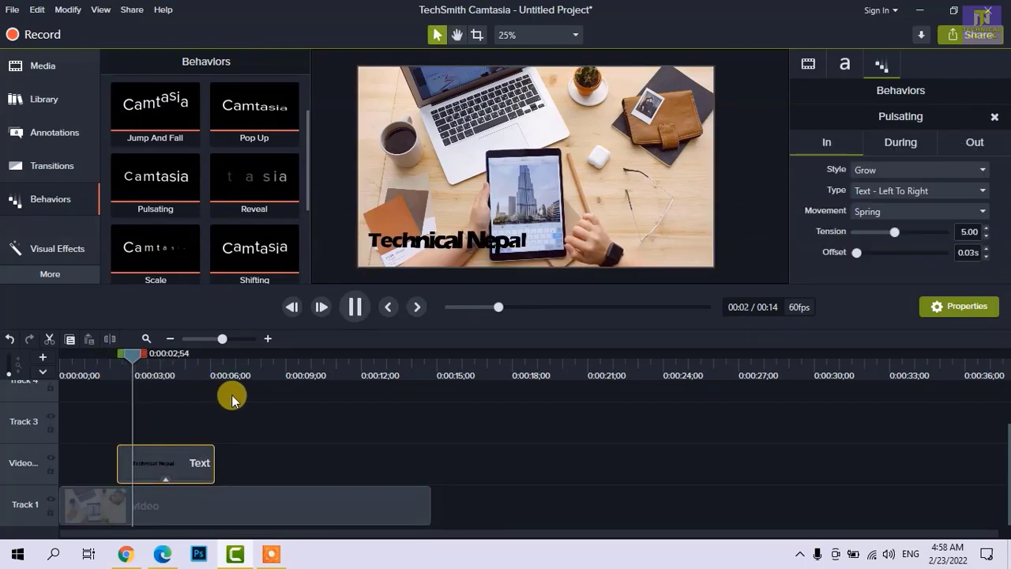
{"action": "key", "text": "space"}
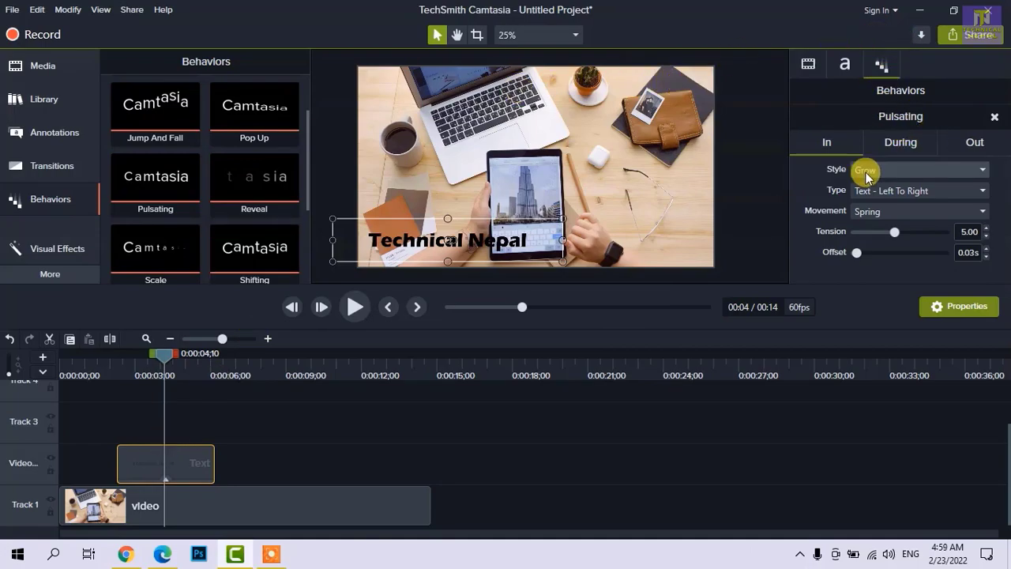
Step: Set the Pulsating behavior's In style to Bounce In and preview the text animation from 0:00:01;46
{"action": "left_click", "coordinate": [903, 171]}
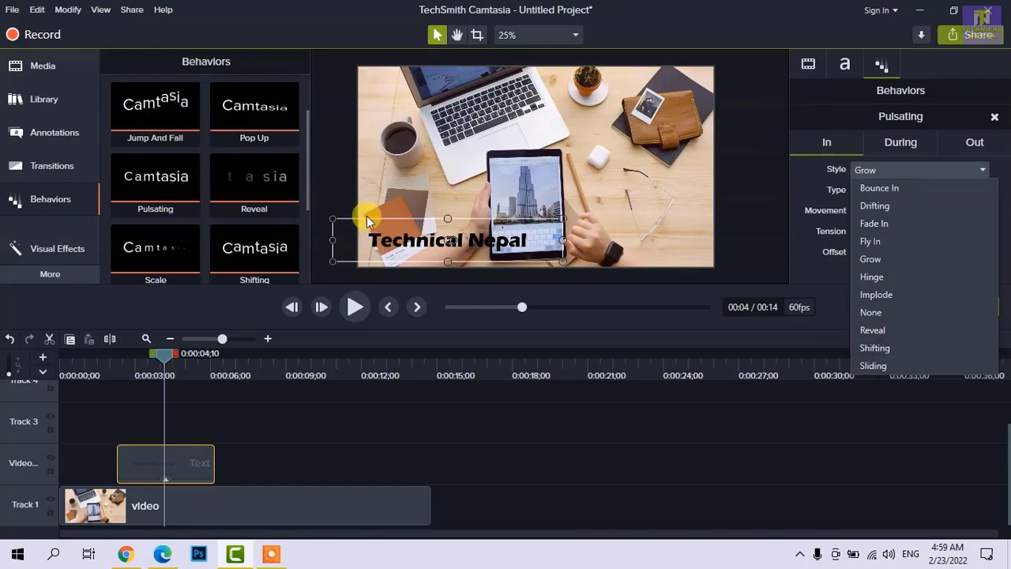
{"action": "left_click", "coordinate": [316, 440]}
{"action": "scroll", "coordinate": [230, 102], "scroll_direction": "up", "scroll_amount": 2}
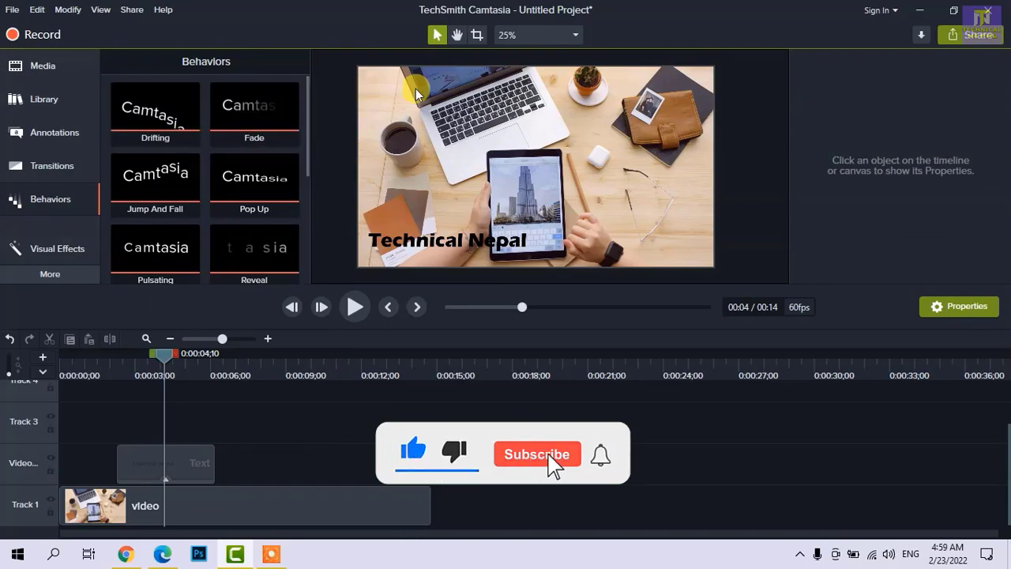
{"action": "left_click", "coordinate": [173, 473]}
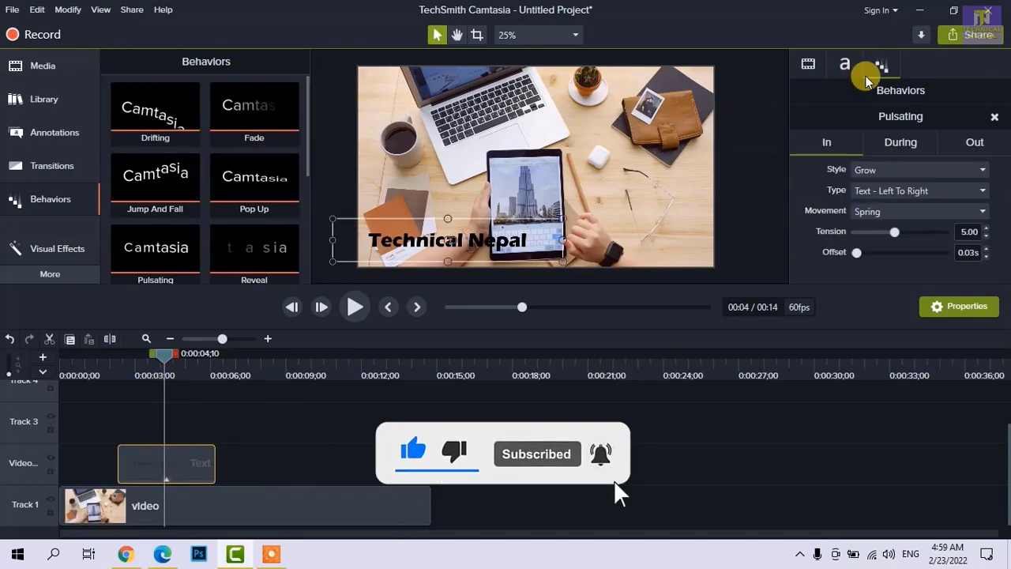
{"action": "left_click", "coordinate": [910, 172]}
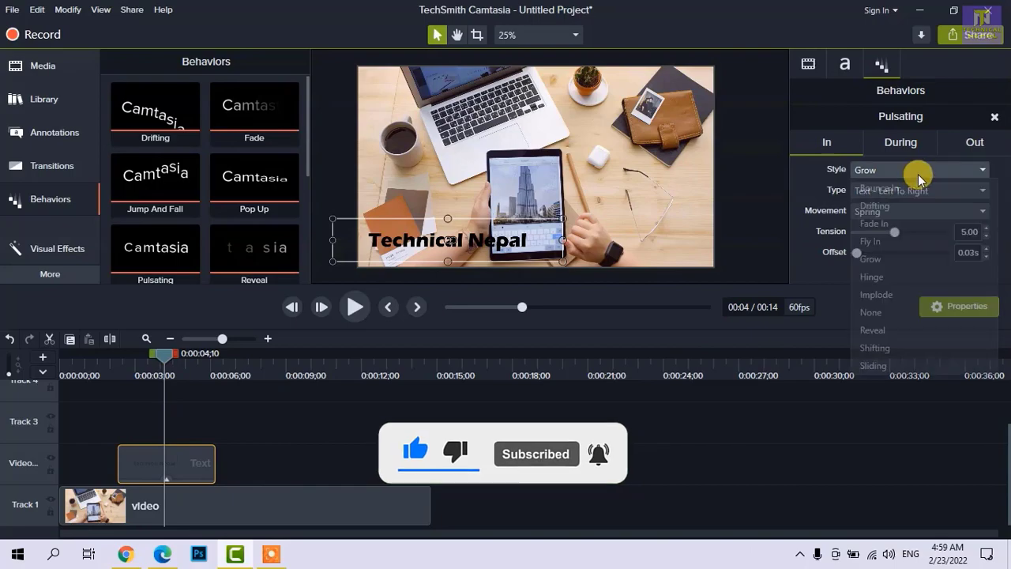
{"action": "left_click", "coordinate": [880, 190]}
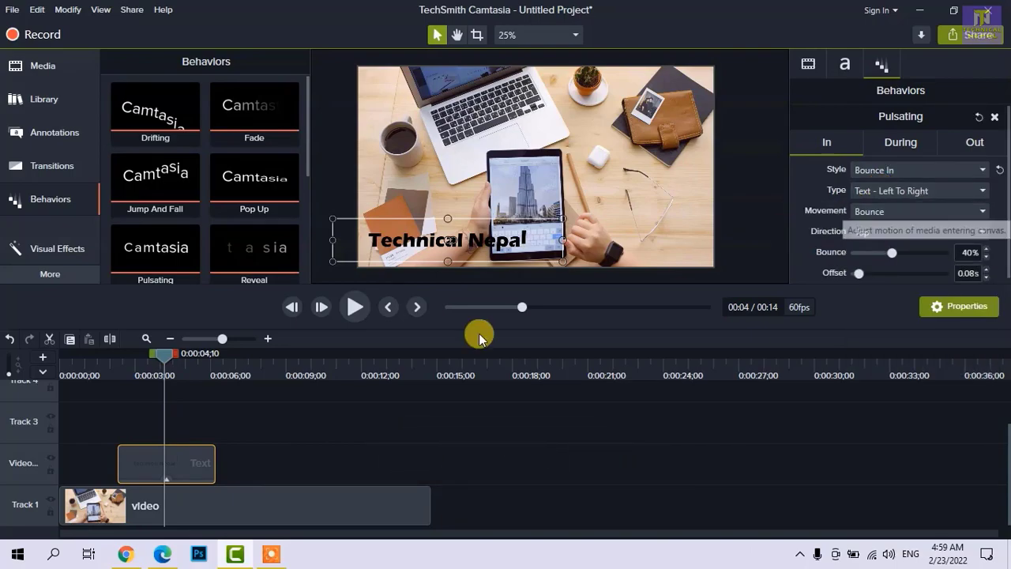
{"action": "left_click", "coordinate": [104, 361]}
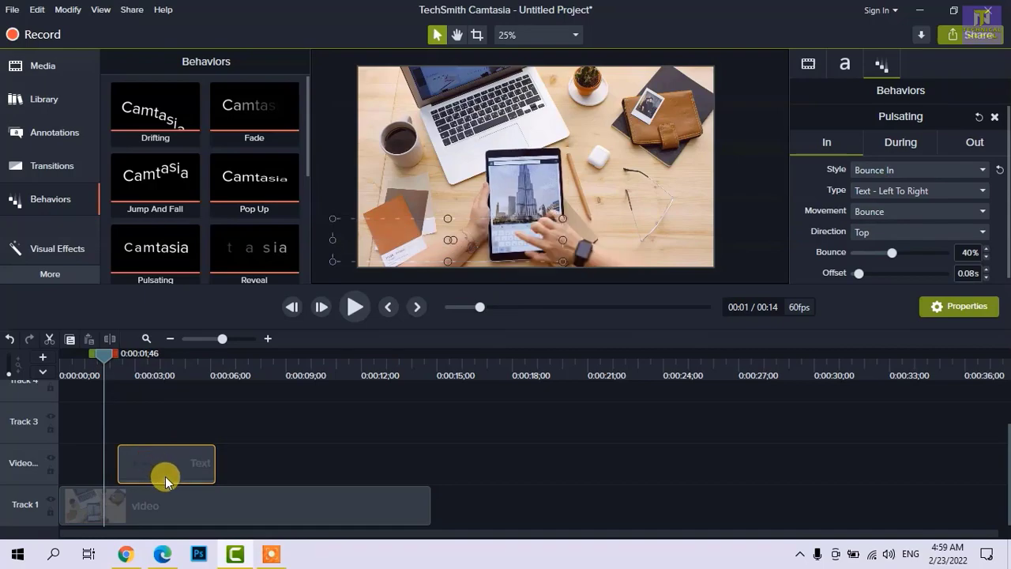
{"action": "key", "text": "space"}
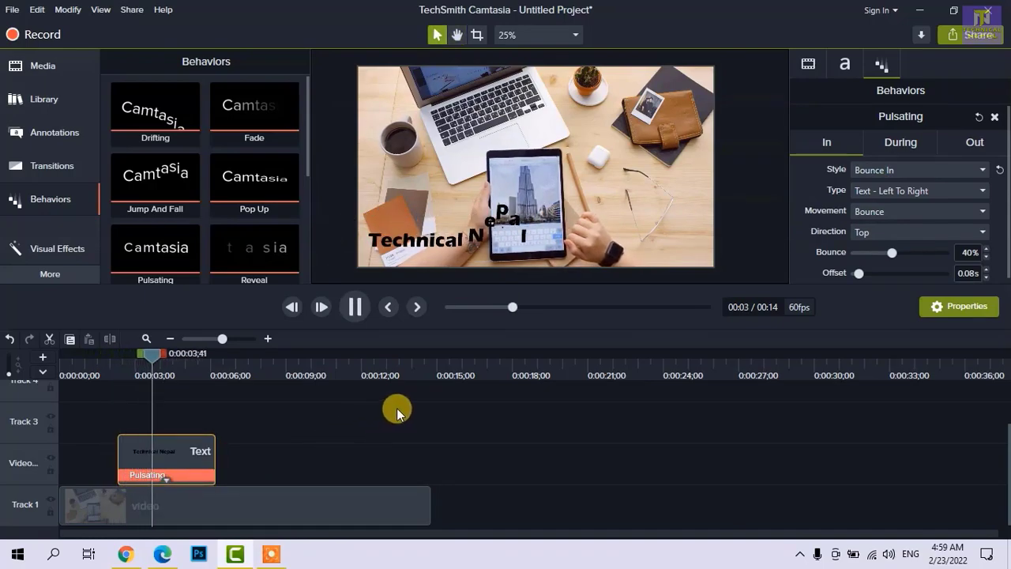
{"action": "key", "text": "space"}
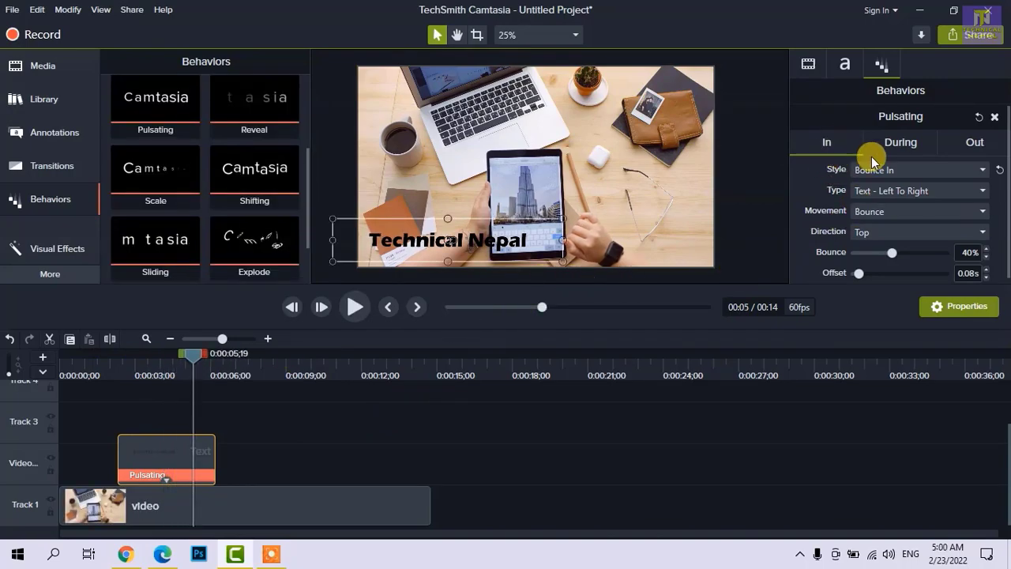
Step: Replace the Pulsating behavior on the text clip with the Drifting behavior
{"action": "left_click", "coordinate": [174, 476]}
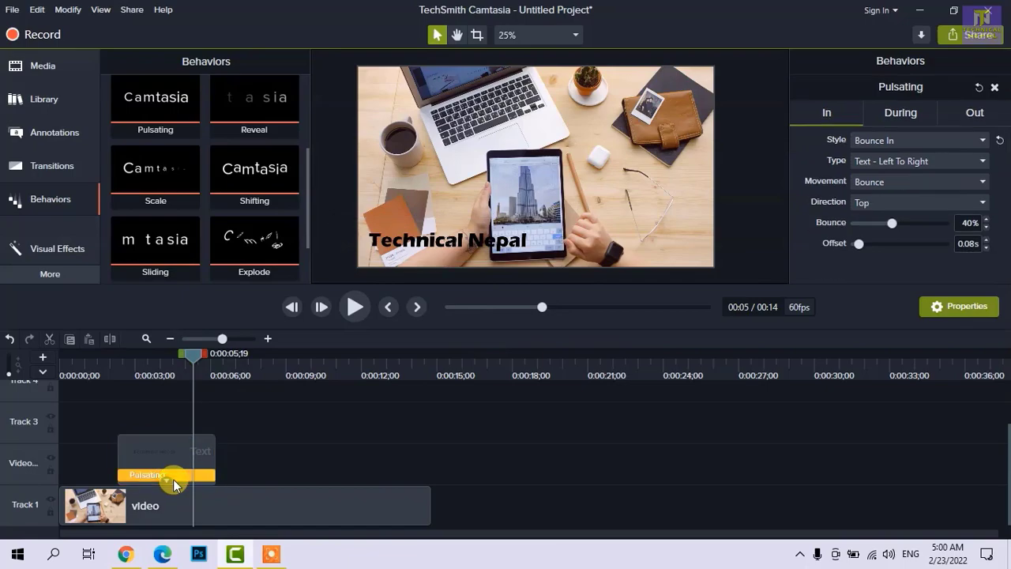
{"action": "key", "text": "Delete"}
{"action": "scroll", "coordinate": [204, 145], "scroll_direction": "up", "scroll_amount": 2}
{"action": "scroll", "coordinate": [205, 144], "scroll_direction": "up", "scroll_amount": 1}
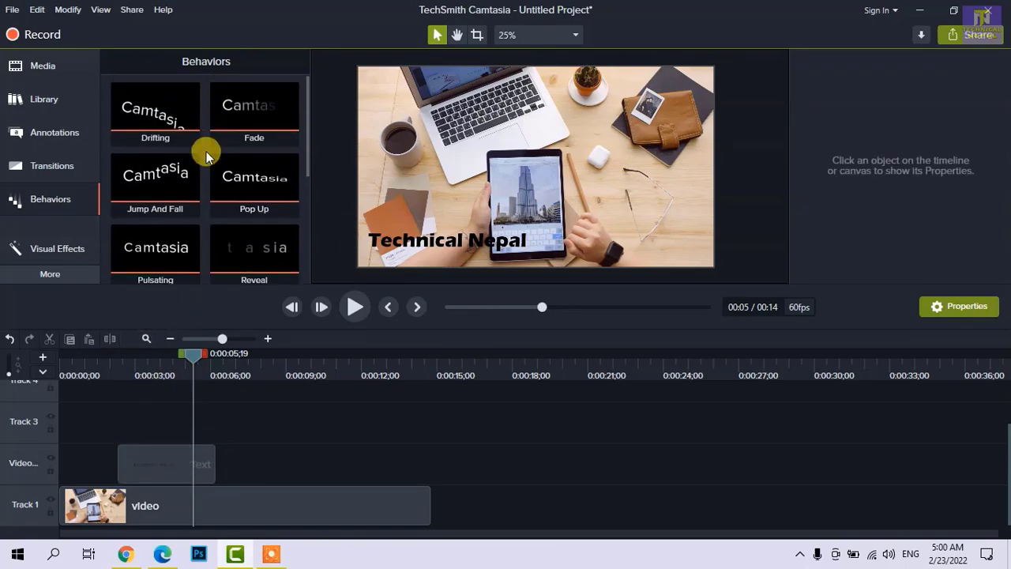
{"action": "left_click_drag", "start_coordinate": [144, 106], "coordinate": [156, 453]}
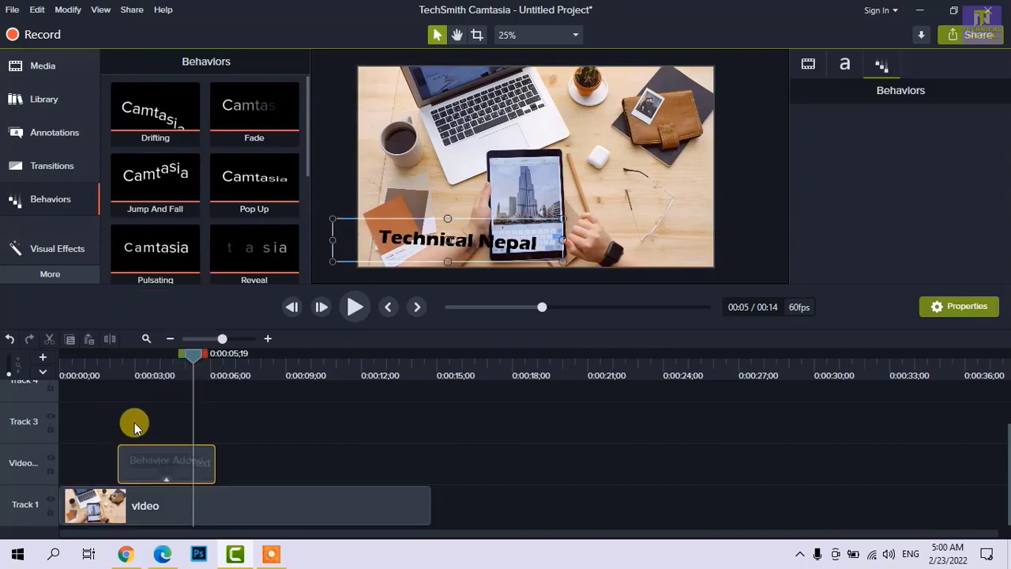
Step: Preview the text clip's Drifting animation twice, starting each time from just before the clip
{"action": "left_click", "coordinate": [119, 359]}
{"action": "left_click_drag", "start_coordinate": [122, 357], "coordinate": [109, 360]}
{"action": "key", "text": "space"}
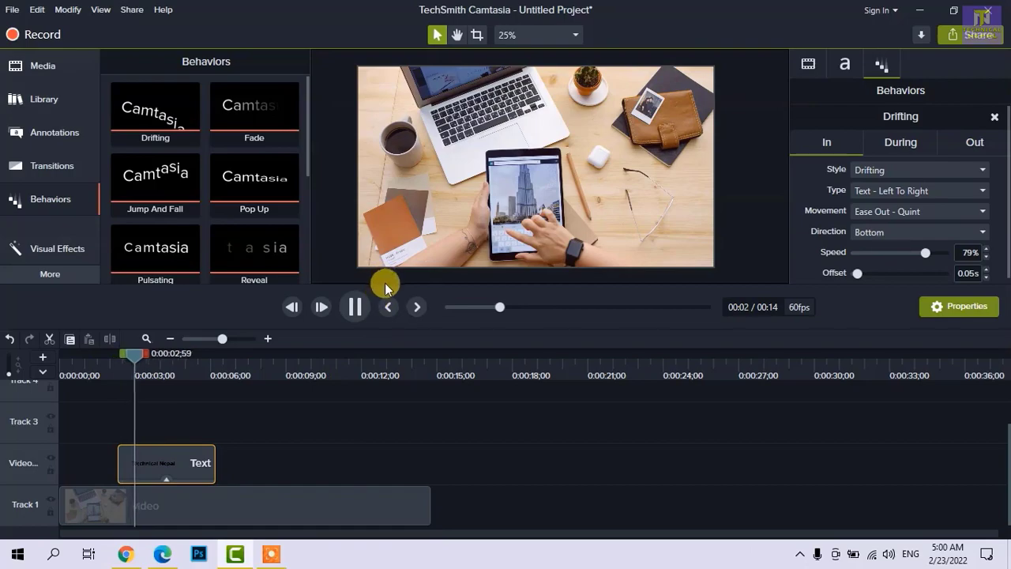
{"action": "left_click", "coordinate": [111, 360]}
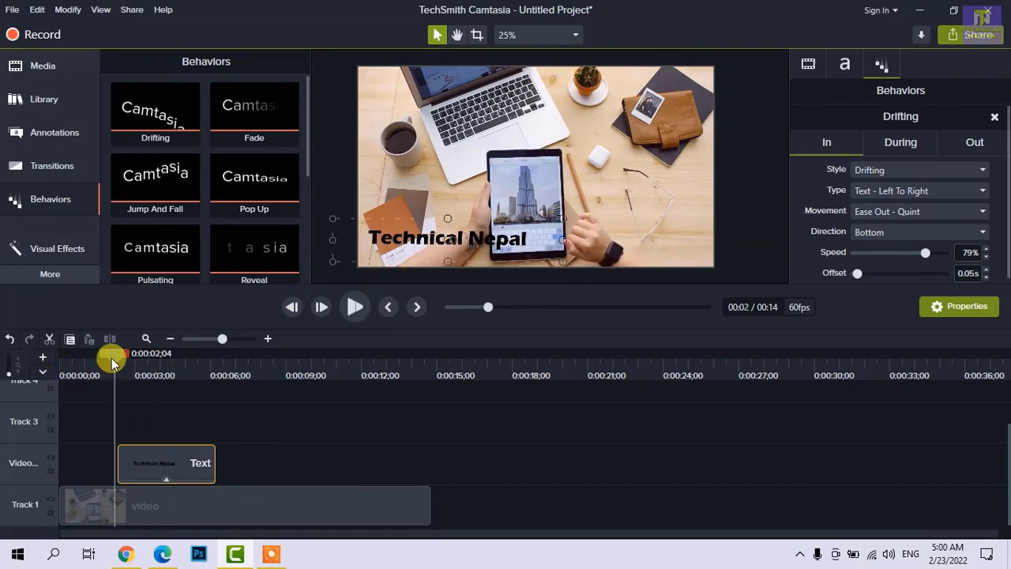
{"action": "left_click_drag", "start_coordinate": [111, 363], "coordinate": [104, 365]}
{"action": "key", "text": "space"}
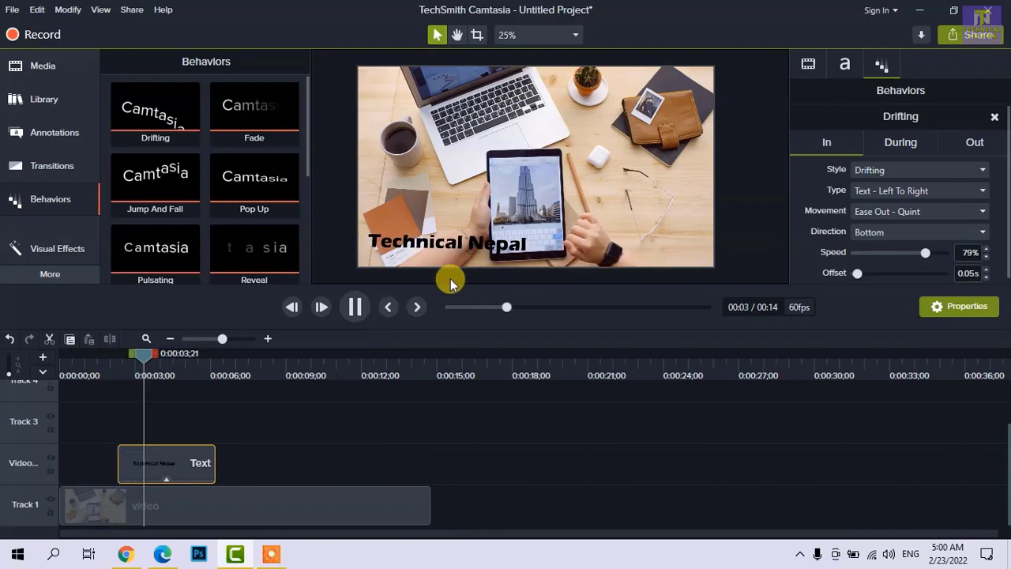
{"action": "key", "text": "space"}
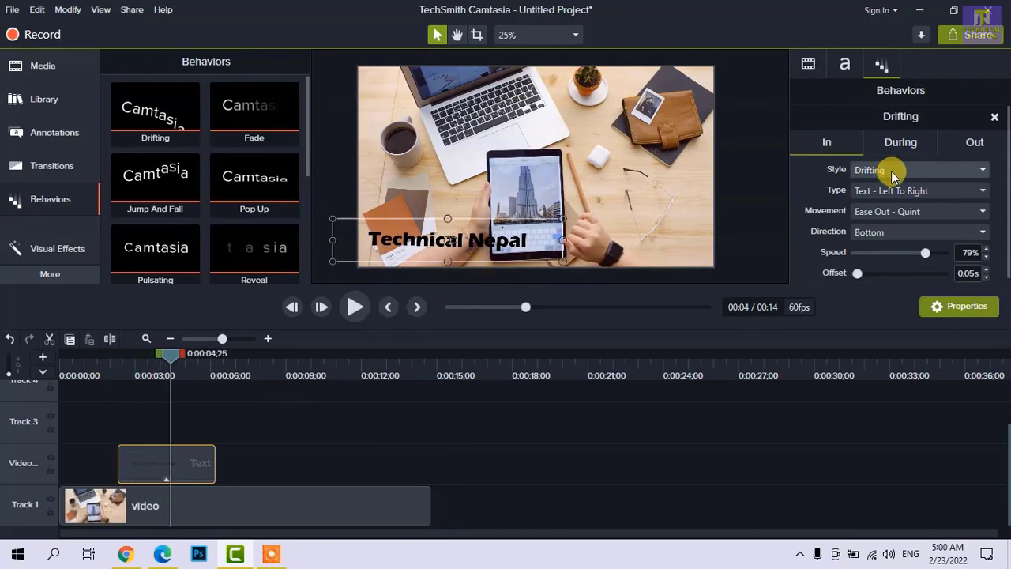
Step: Set the Drifting behavior's During style to Jump and preview the text animation through the end of the clip
{"action": "left_click", "coordinate": [898, 174]}
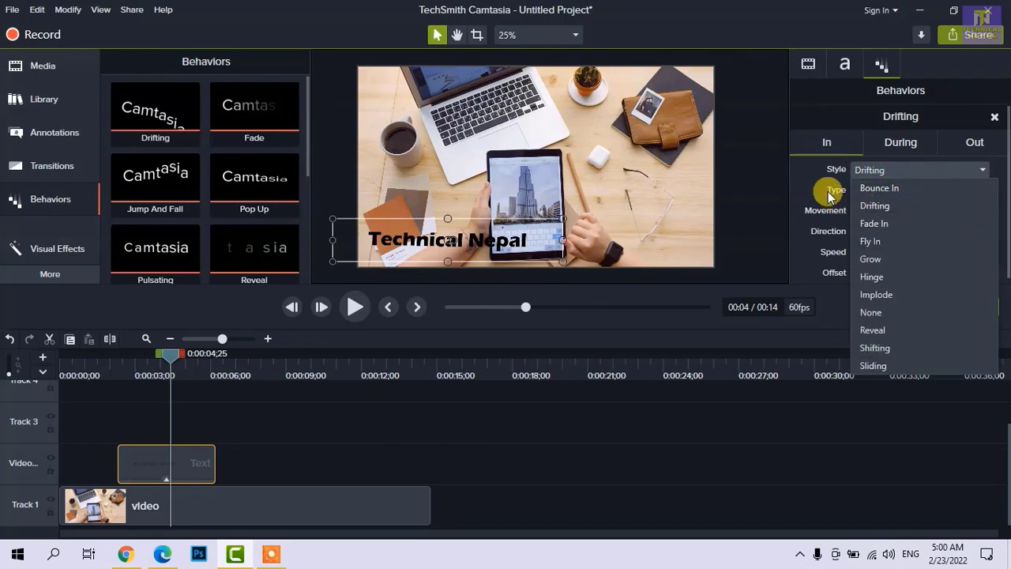
{"action": "left_click", "coordinate": [897, 152]}
{"action": "scroll", "coordinate": [899, 150], "scroll_direction": "down", "scroll_amount": 1}
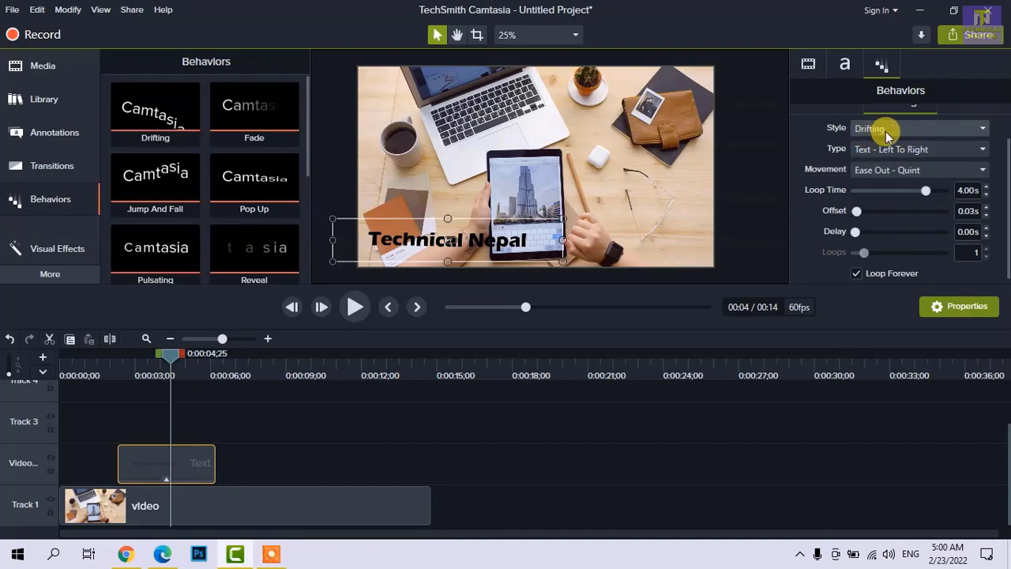
{"action": "left_click", "coordinate": [888, 132]}
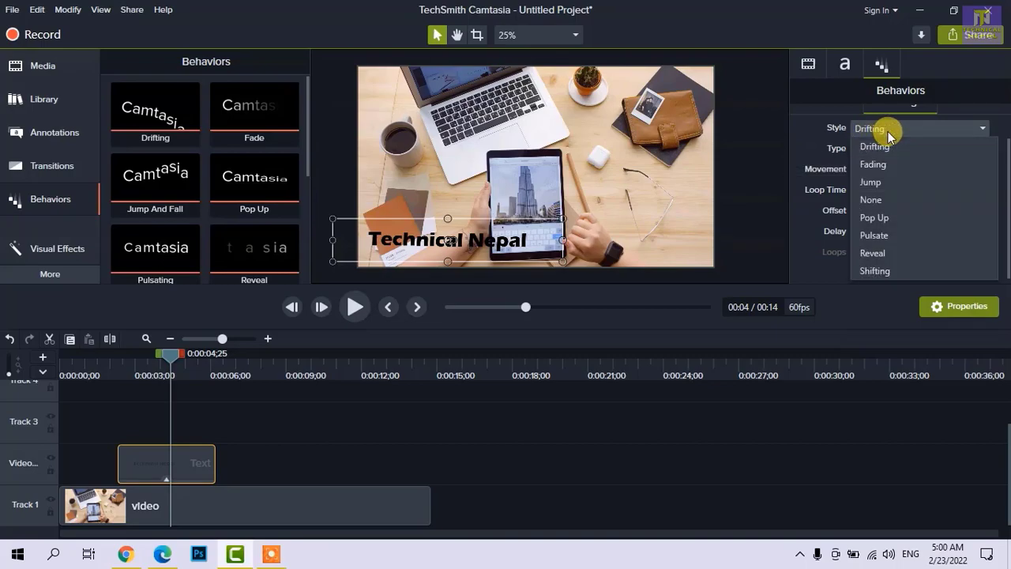
{"action": "left_click", "coordinate": [883, 183]}
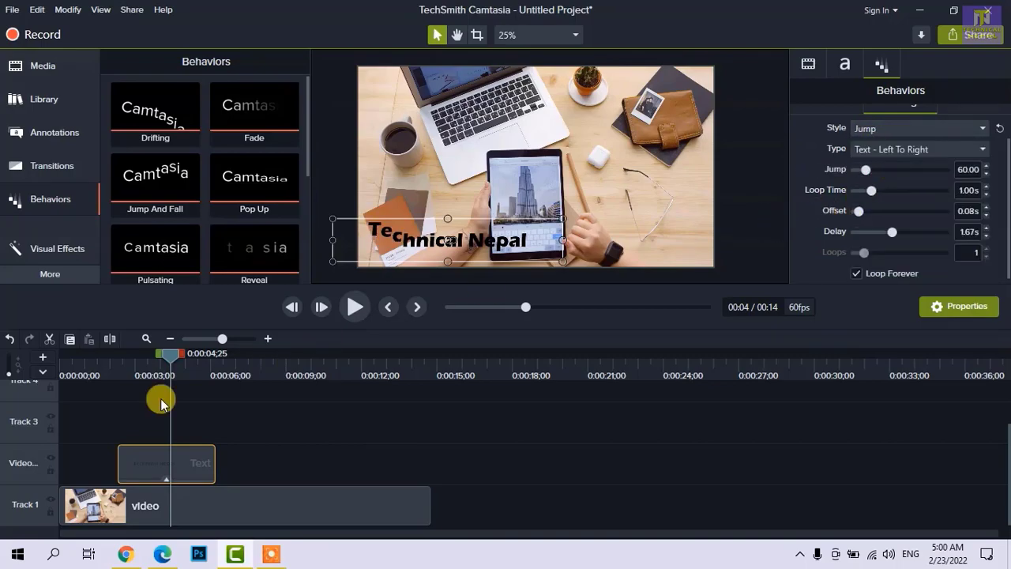
{"action": "left_click", "coordinate": [102, 375]}
{"action": "key", "text": "space"}
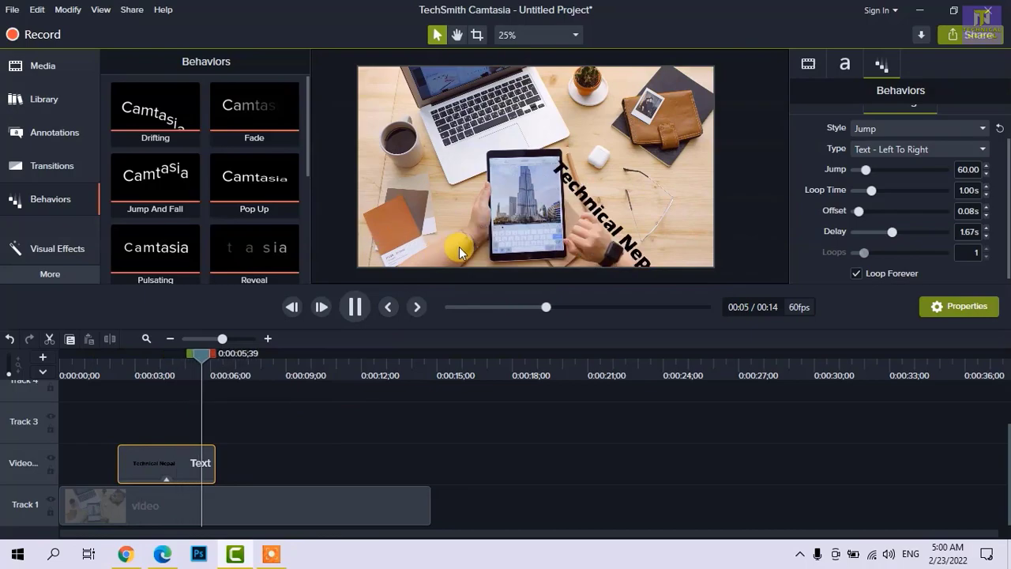
{"action": "key", "text": "space"}
Step: Examine the style and type options available for the Drifting behavior's Out animation
{"action": "scroll", "coordinate": [918, 172], "scroll_direction": "up", "scroll_amount": 1}
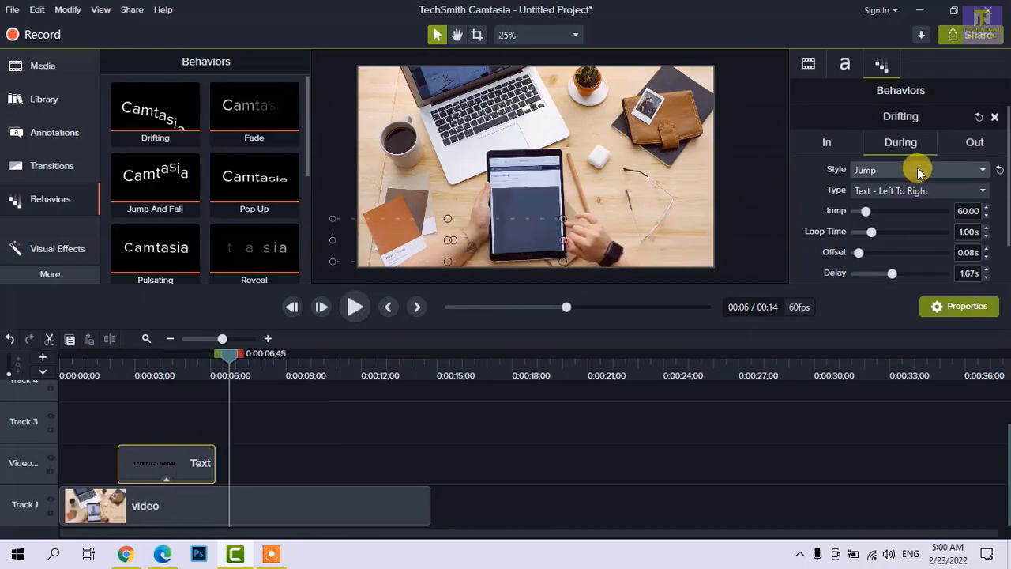
{"action": "left_click", "coordinate": [960, 147]}
{"action": "left_click", "coordinate": [920, 169]}
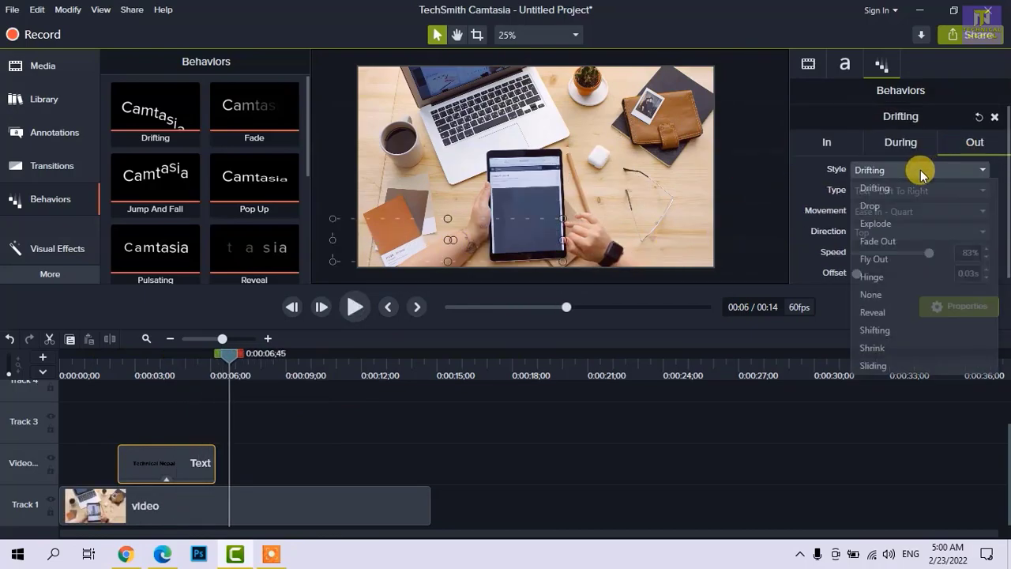
{"action": "left_click", "coordinate": [920, 172]}
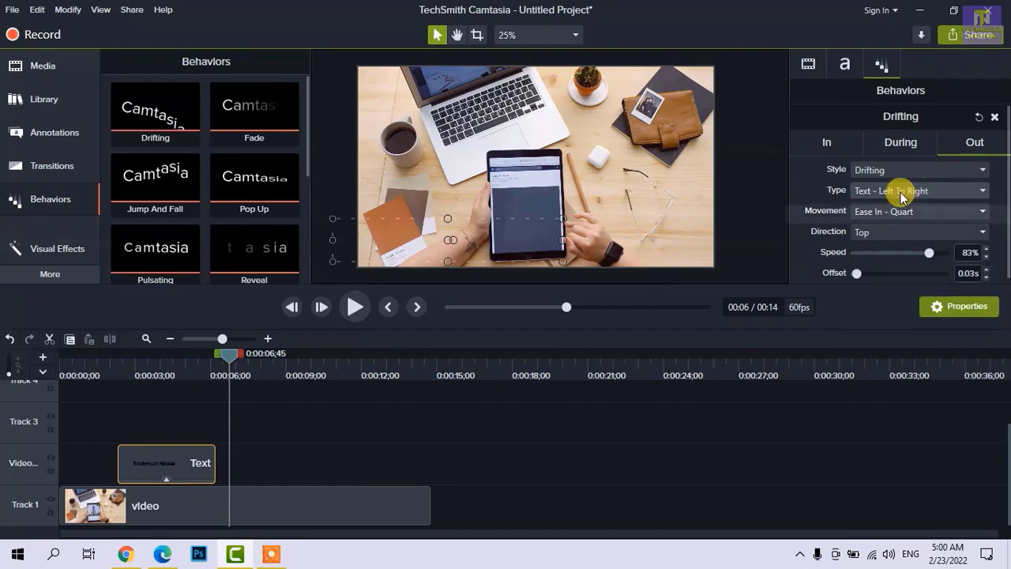
{"action": "left_click", "coordinate": [900, 191]}
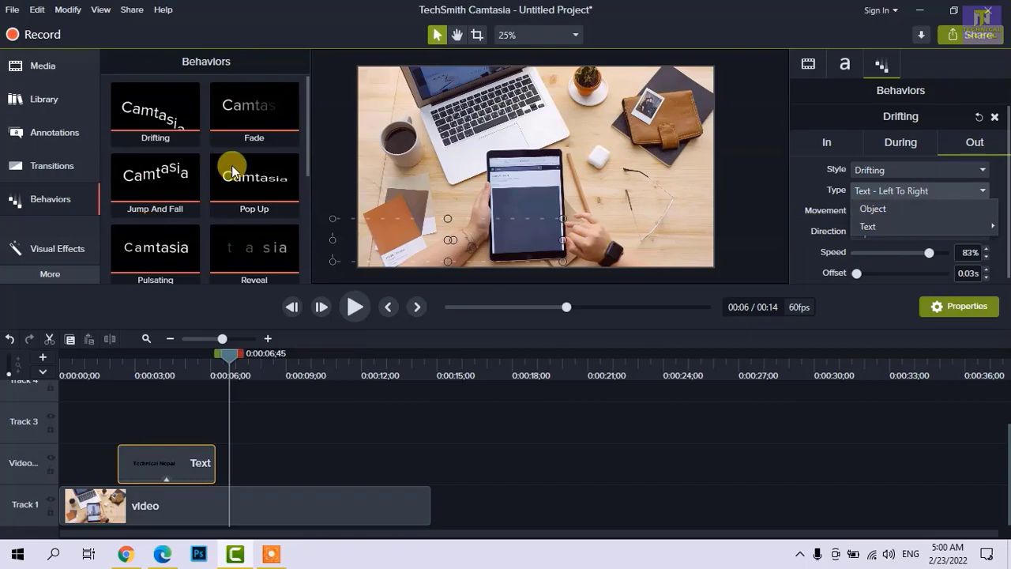
{"action": "left_click", "coordinate": [839, 166]}
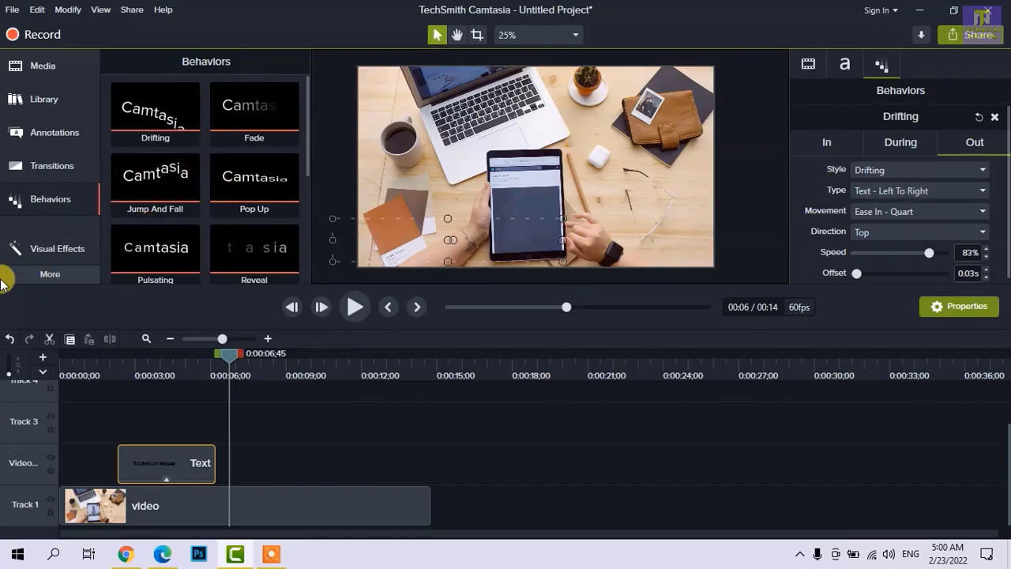
Step: Add 40048.jpg after the text clip on the same track, starting at about 8 seconds, and show the frame at 0:00:09;20
{"action": "left_click", "coordinate": [35, 66]}
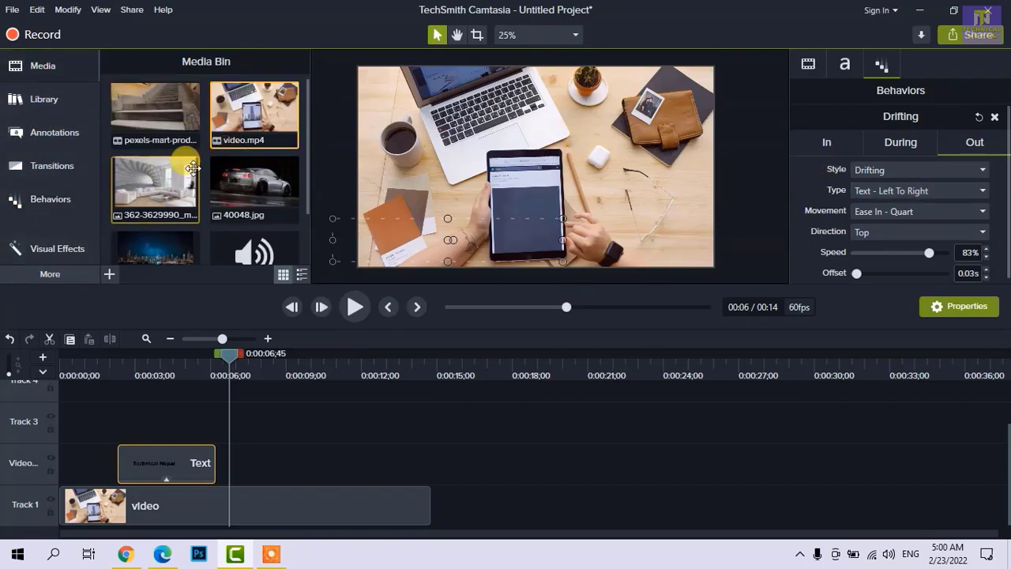
{"action": "left_click_drag", "start_coordinate": [246, 184], "coordinate": [273, 471]}
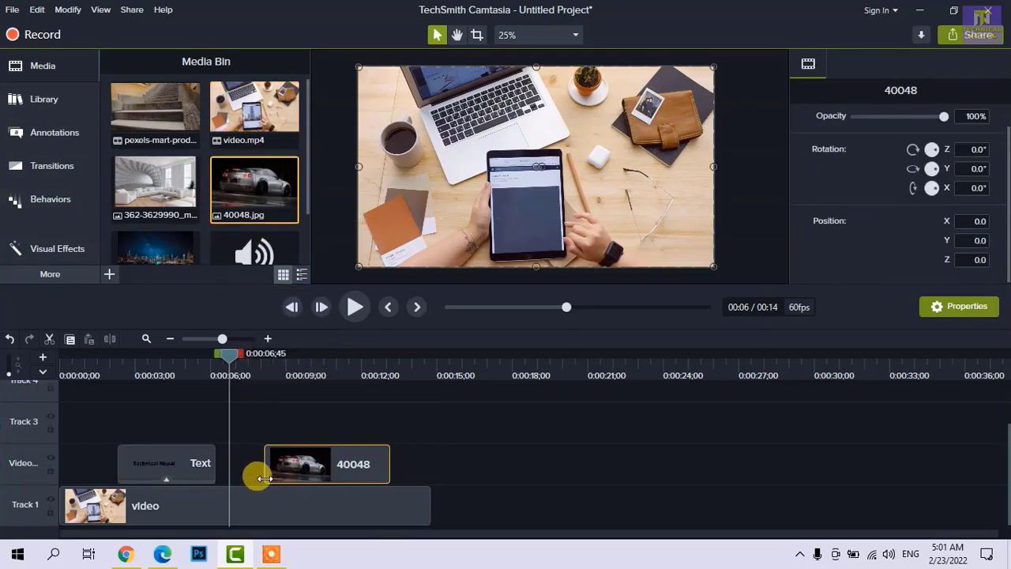
{"action": "left_click", "coordinate": [293, 366]}
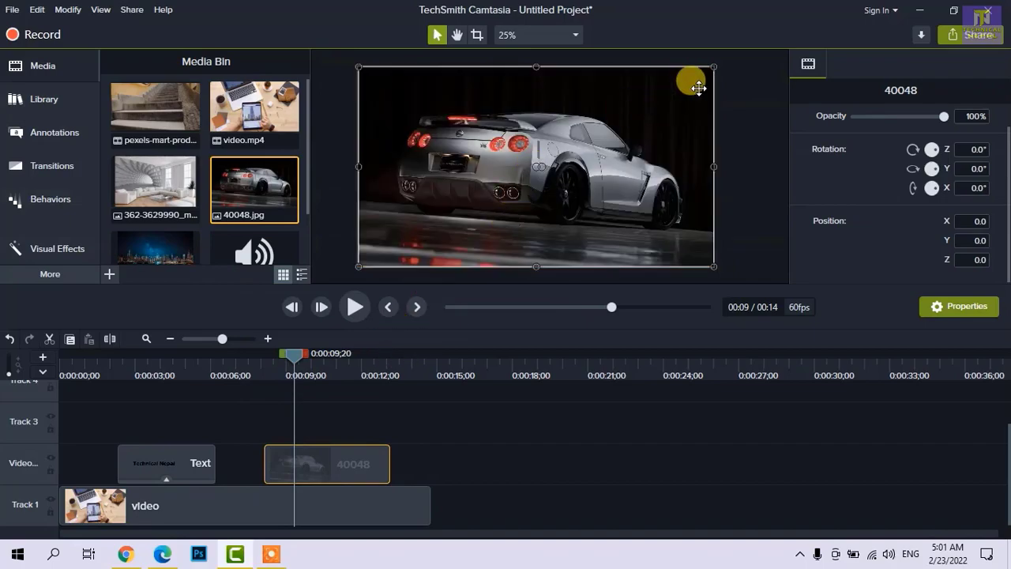
Step: Scale the 40048 image down to about 45% on the canvas and place it near the centre, at about X 70, Y -75
{"action": "left_click_drag", "start_coordinate": [712, 68], "coordinate": [549, 170]}
{"action": "left_click_drag", "start_coordinate": [595, 146], "coordinate": [556, 161]}
{"action": "left_click_drag", "start_coordinate": [532, 284], "coordinate": [526, 314]}
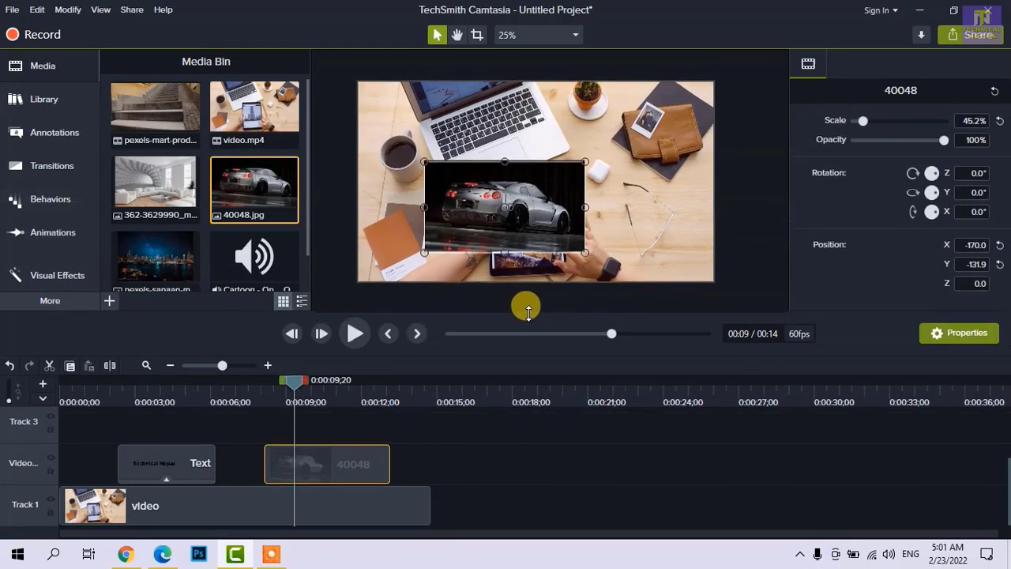
{"action": "left_click", "coordinate": [537, 35]}
{"action": "left_click", "coordinate": [534, 54]}
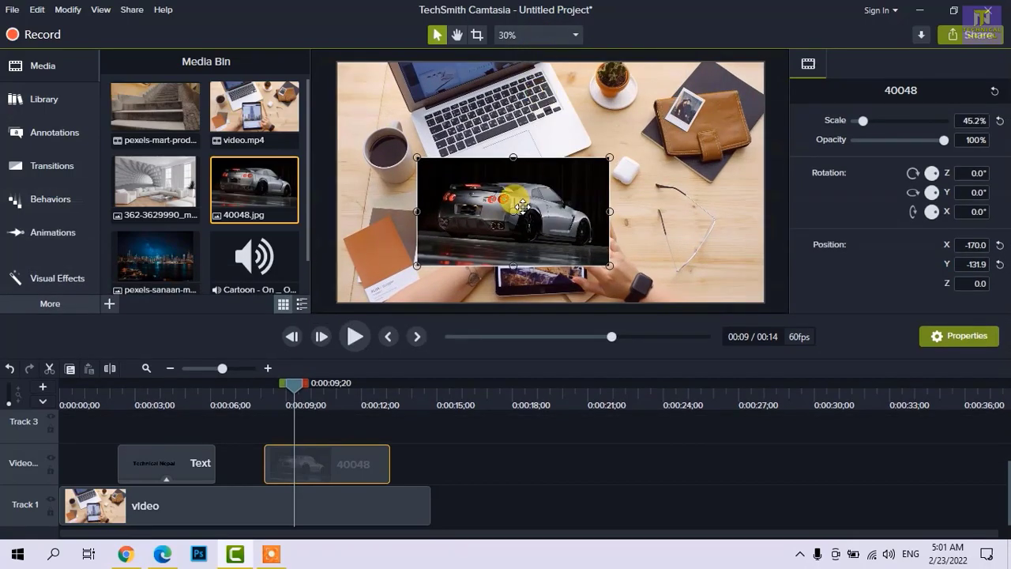
{"action": "left_click_drag", "start_coordinate": [496, 206], "coordinate": [551, 195]}
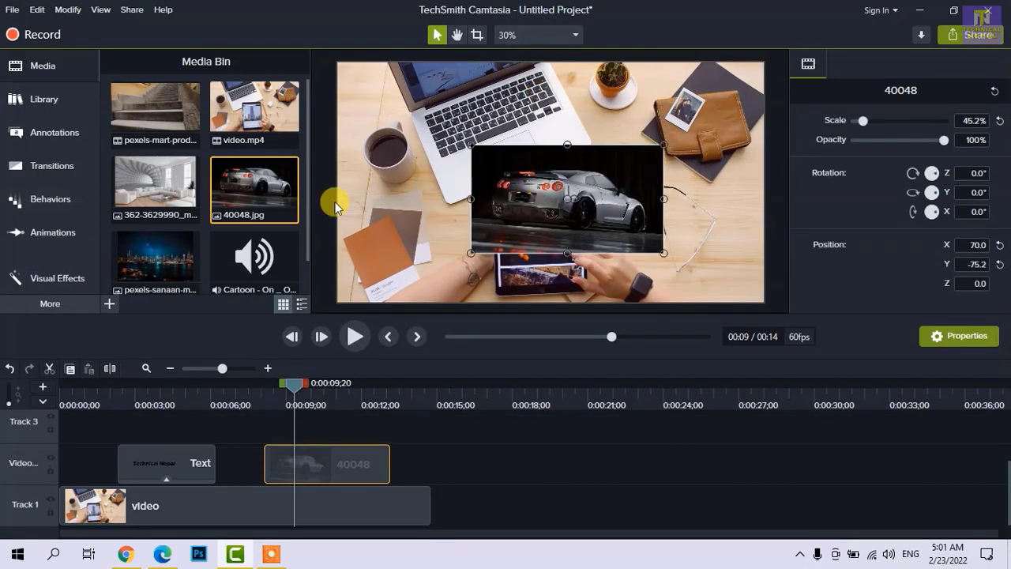
Step: Apply the Drifting behavior to the 40048 clip and preview it from just before the clip
{"action": "left_click", "coordinate": [47, 199]}
{"action": "left_click_drag", "start_coordinate": [142, 107], "coordinate": [292, 454]}
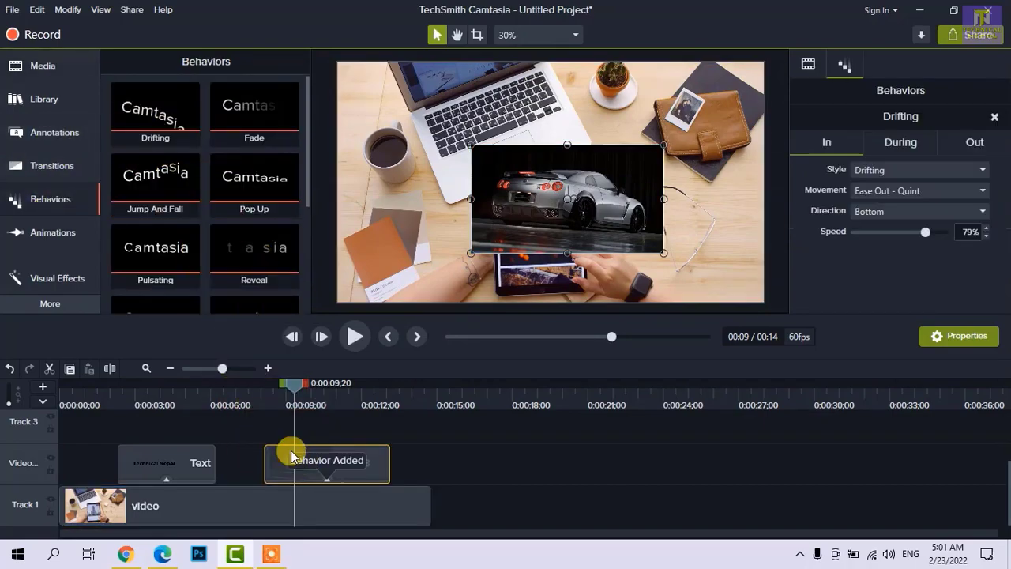
{"action": "left_click", "coordinate": [260, 393]}
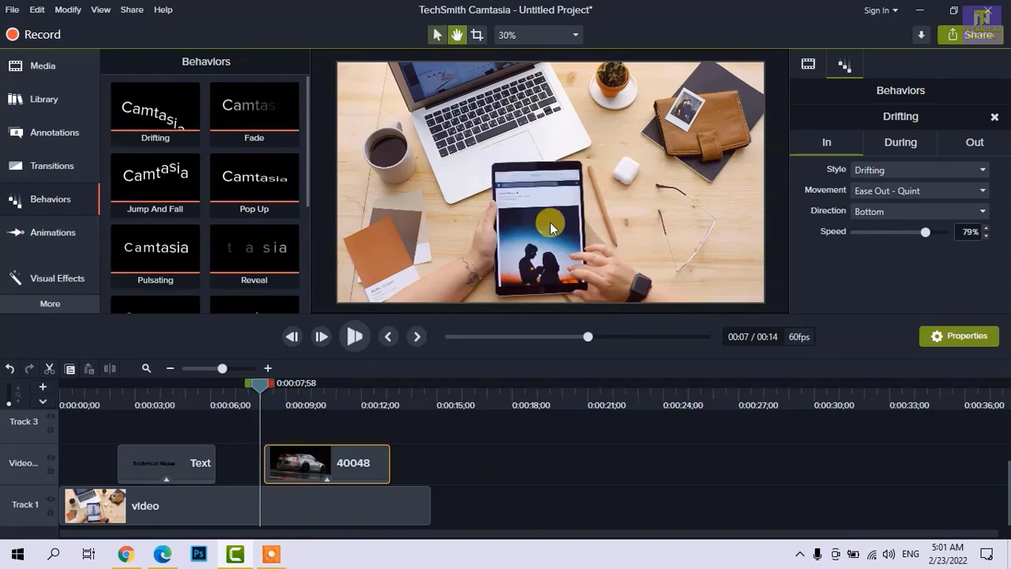
{"action": "key", "text": "space"}
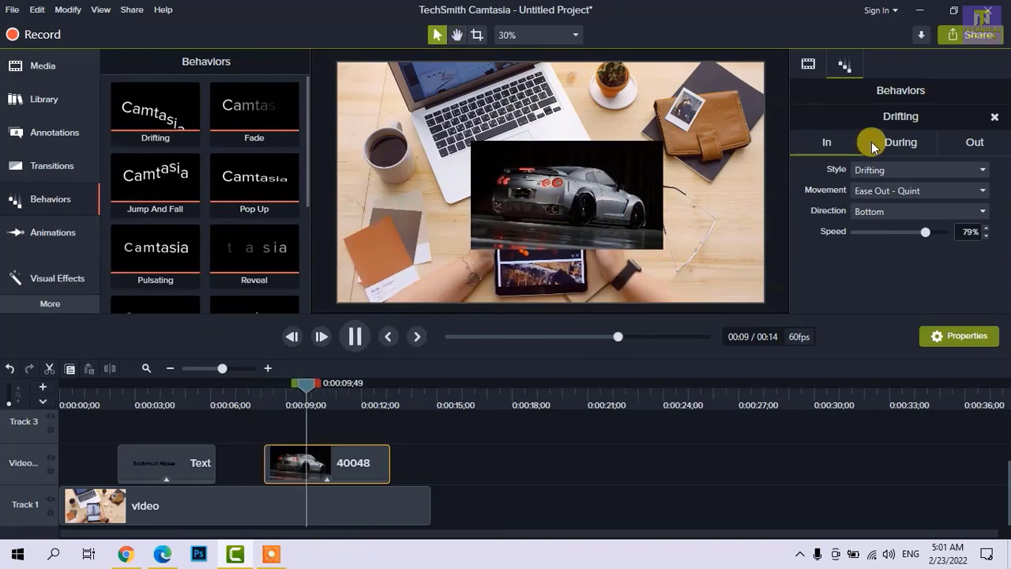
{"action": "key", "text": "space"}
Step: Examine the In, During and Out settings of the 40048 clip's Drifting behavior
{"action": "left_click", "coordinate": [174, 393]}
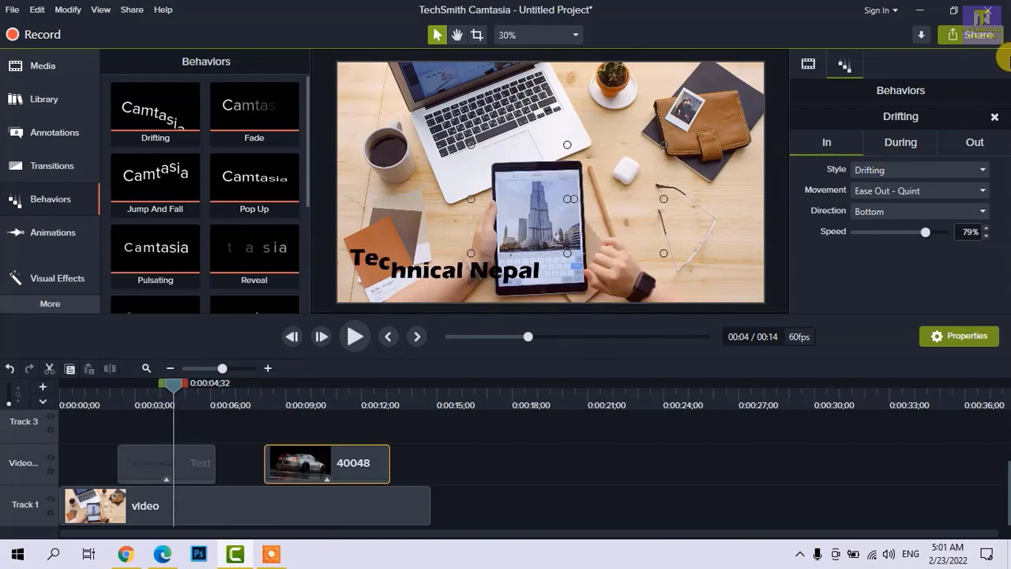
{"action": "left_click", "coordinate": [909, 146]}
{"action": "left_click", "coordinate": [972, 145]}
{"action": "left_click", "coordinate": [898, 148]}
{"action": "left_click", "coordinate": [972, 147]}
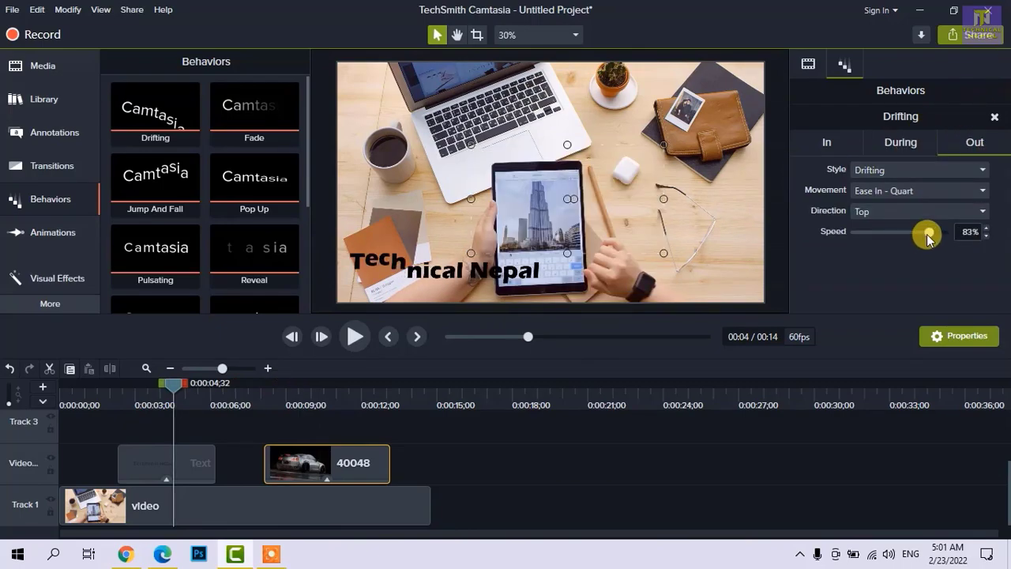
{"action": "left_click", "coordinate": [848, 153]}
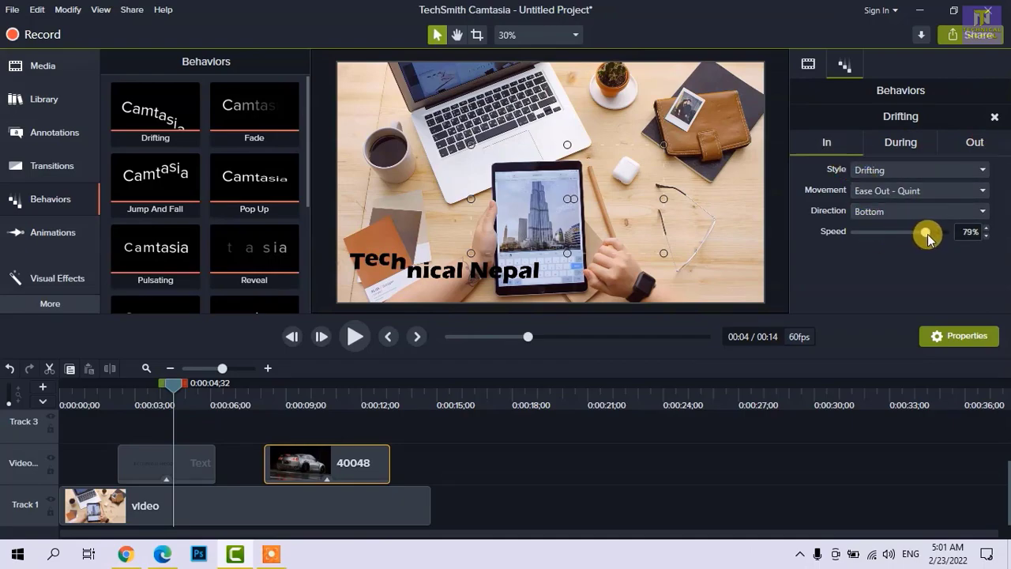
Step: Set the In speed of the 40048 clip's Drifting behavior to 87% and play from just before the text clip
{"action": "left_click_drag", "start_coordinate": [145, 381], "coordinate": [109, 387]}
{"action": "key", "text": "space"}
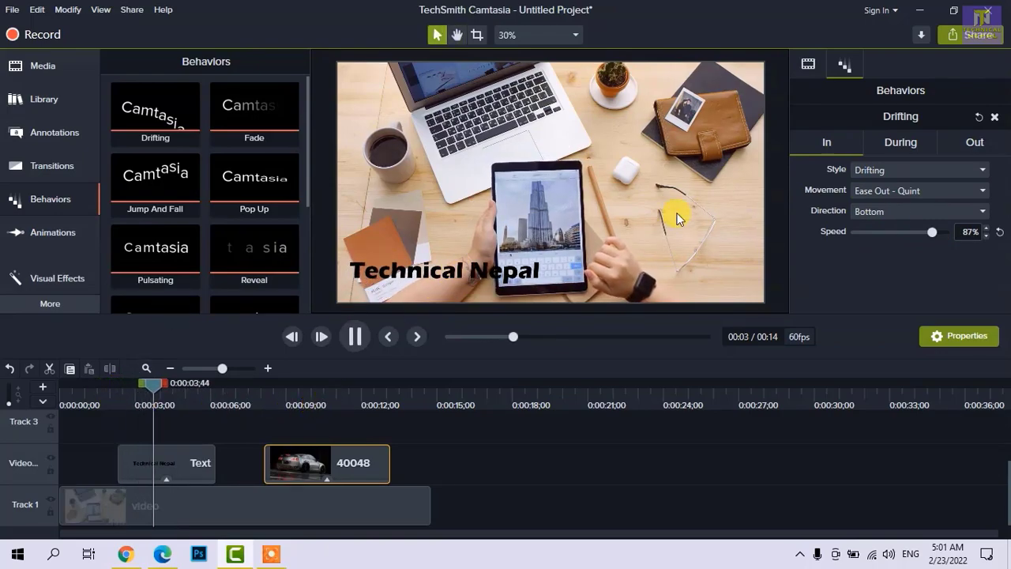
{"action": "key", "text": "space"}
Step: Lower the In speed of the 40048 clip's Drifting behavior to 0% and play the text section again
{"action": "left_click_drag", "start_coordinate": [932, 233], "coordinate": [864, 233]}
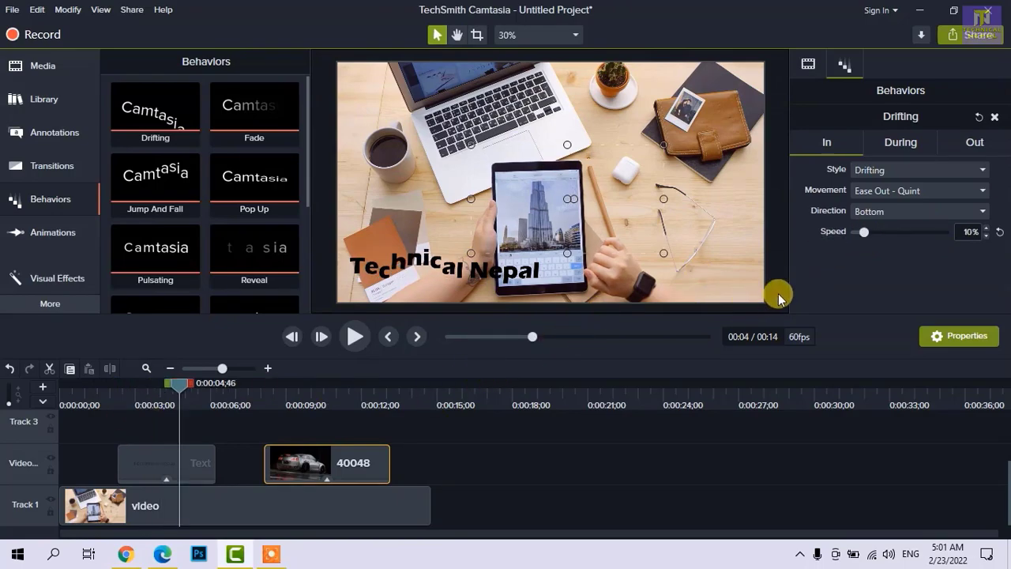
{"action": "left_click", "coordinate": [114, 409]}
{"action": "key", "text": "space"}
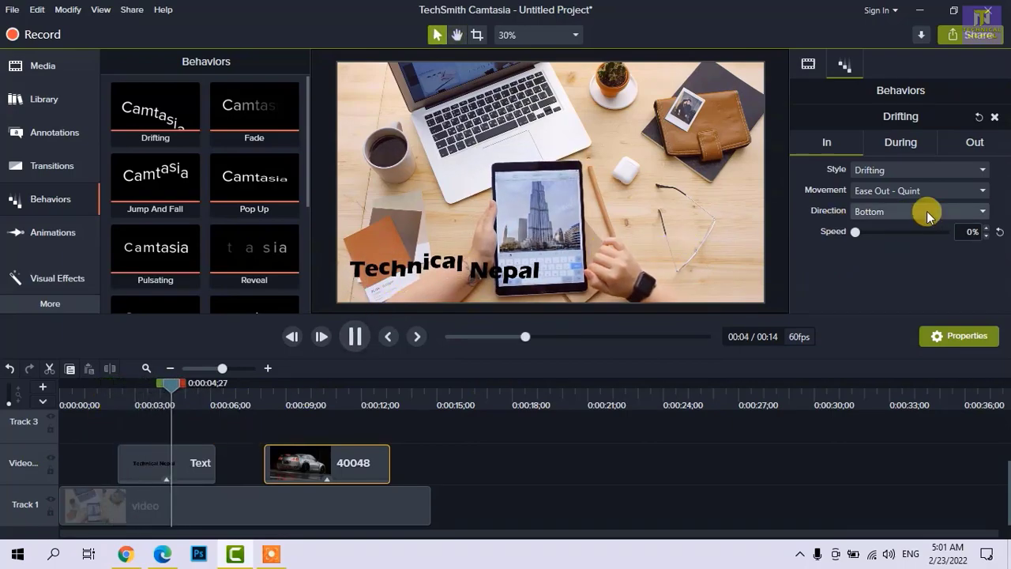
{"action": "key", "text": "space"}
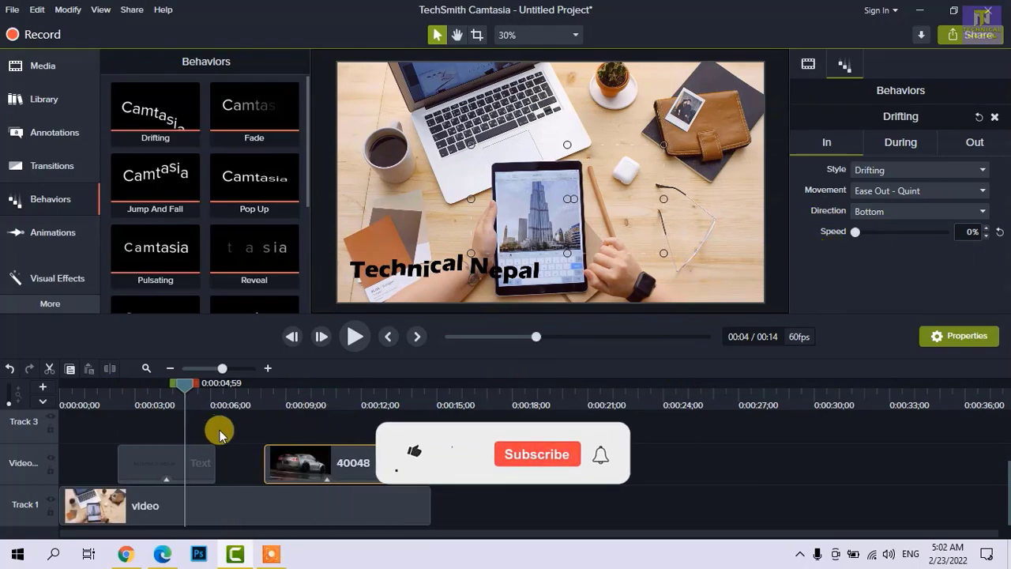
Step: Set the In speed of the text clip's Drifting behavior to 33% and preview the text entrance
{"action": "left_click", "coordinate": [164, 471]}
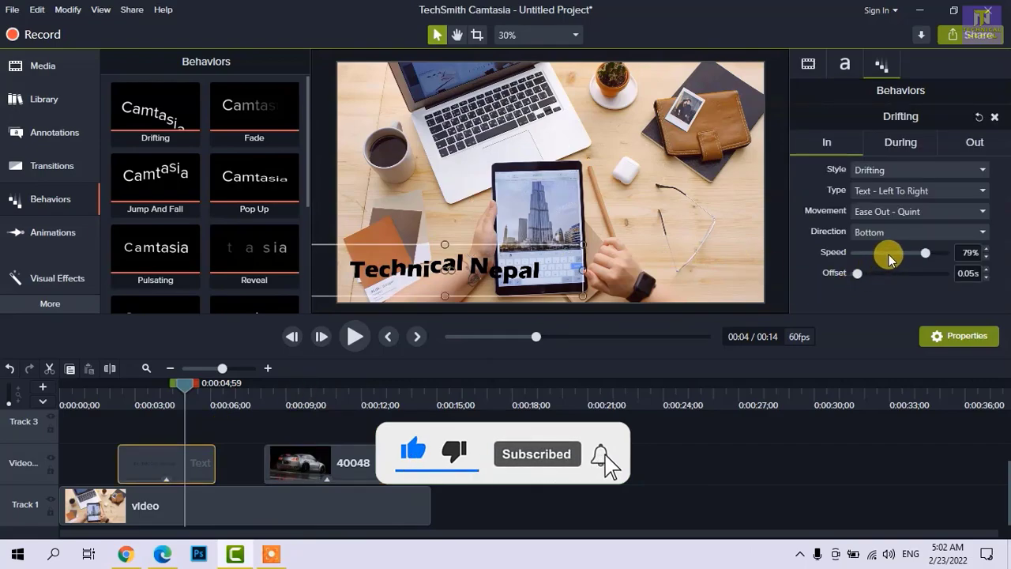
{"action": "left_click_drag", "start_coordinate": [928, 252], "coordinate": [885, 254]}
{"action": "left_click", "coordinate": [100, 396]}
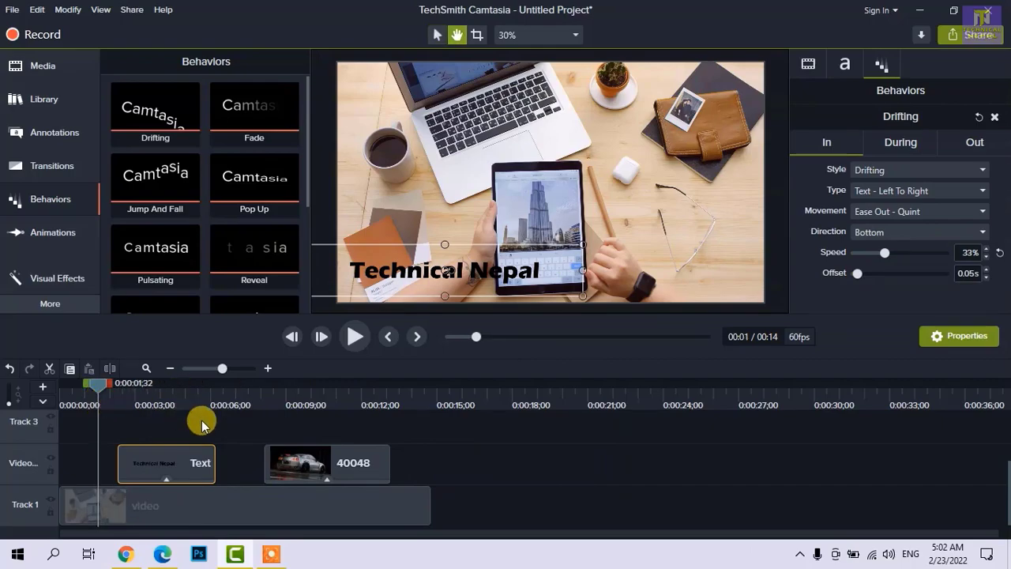
{"action": "key", "text": "space"}
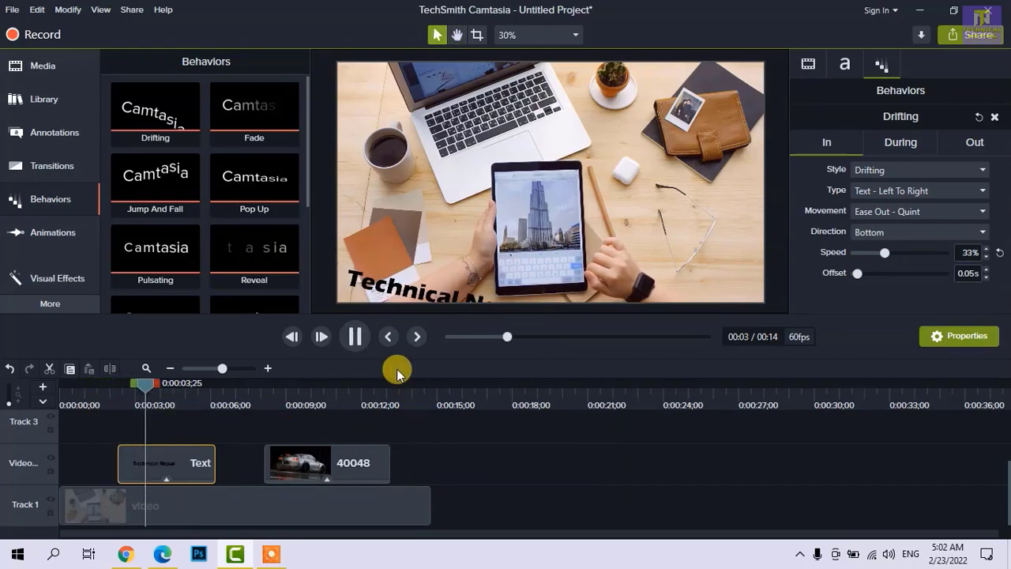
{"action": "key", "text": "space"}
Step: Set the text's Drifting In speed to 100% and preview the animation through the end of the clip
{"action": "left_click_drag", "start_coordinate": [924, 254], "coordinate": [952, 256]}
{"action": "left_click", "coordinate": [112, 390]}
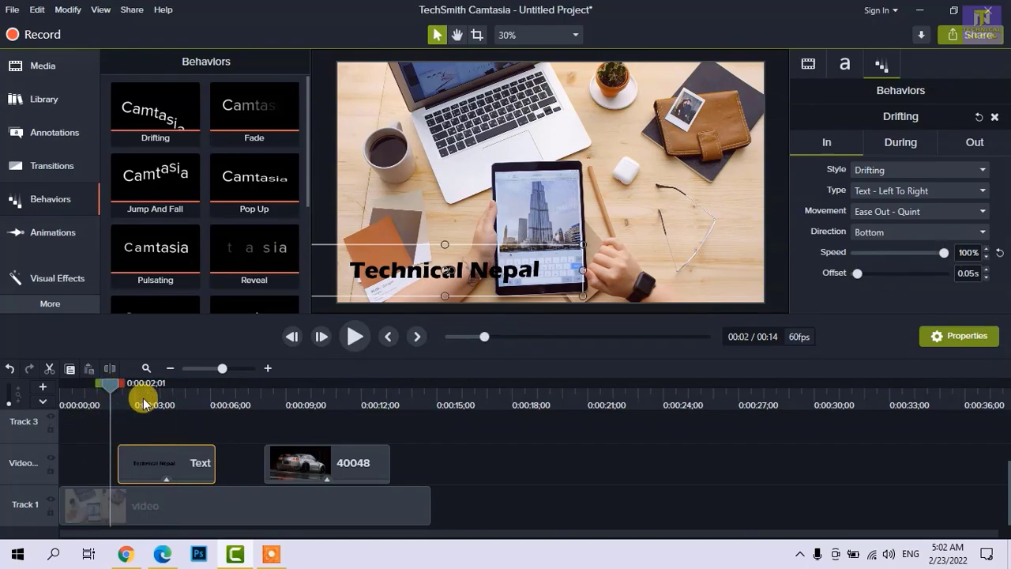
{"action": "key", "text": "space"}
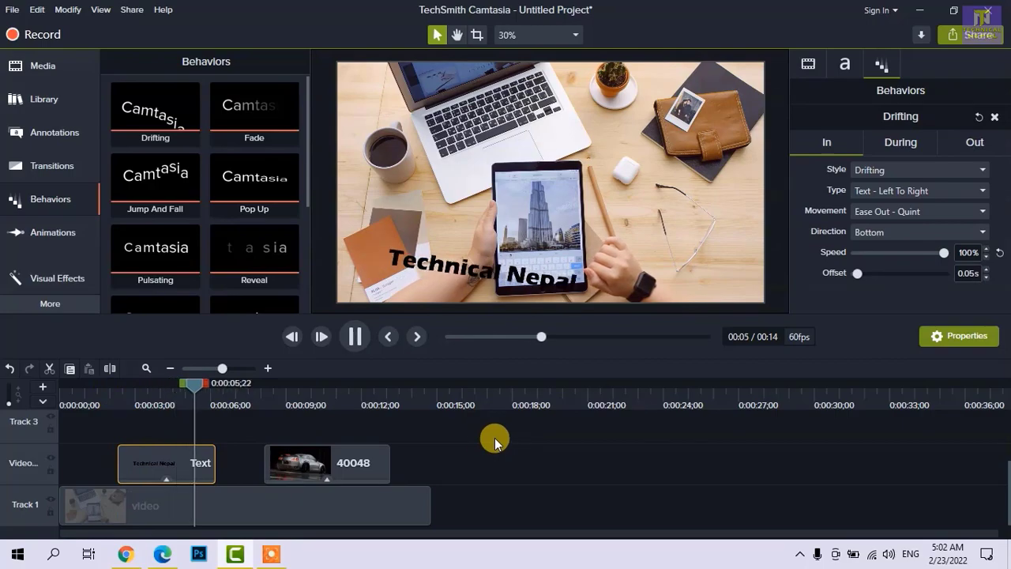
{"action": "key", "text": "space"}
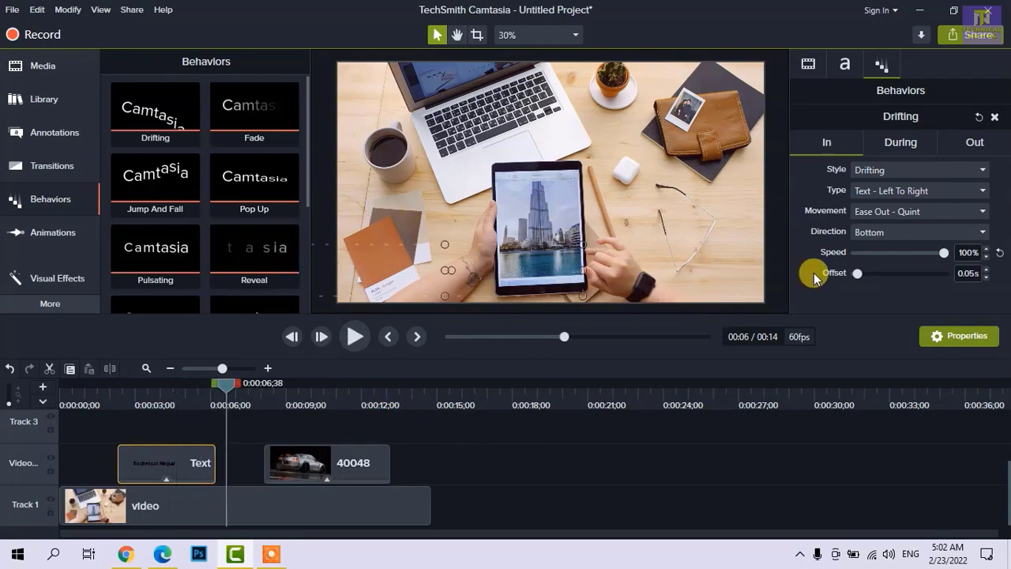
Step: Set the In movement of the text's Drifting behavior to Ease Out - Sine and preview the clip
{"action": "left_click", "coordinate": [913, 213]}
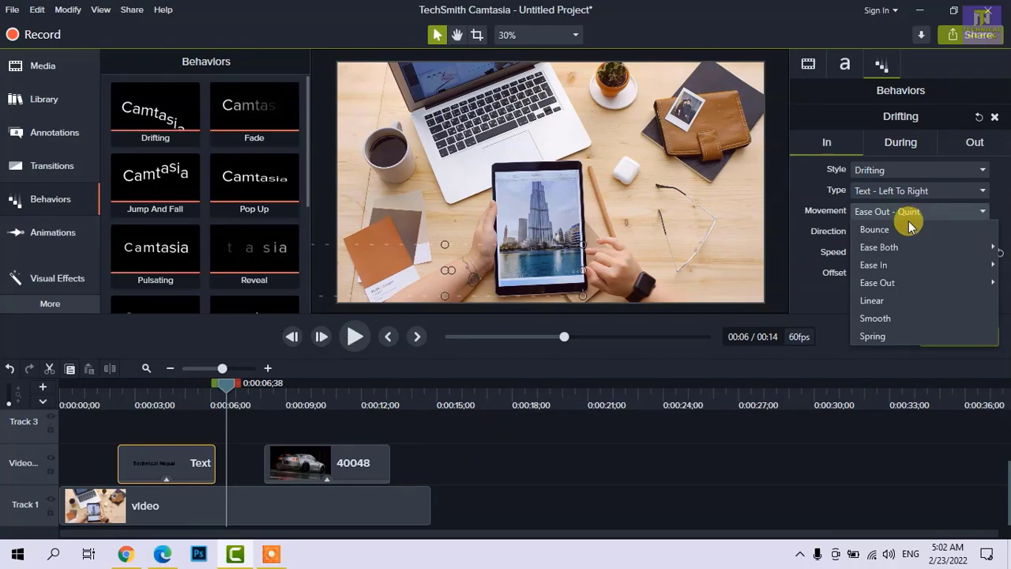
{"action": "mouse_move", "coordinate": [904, 286]}
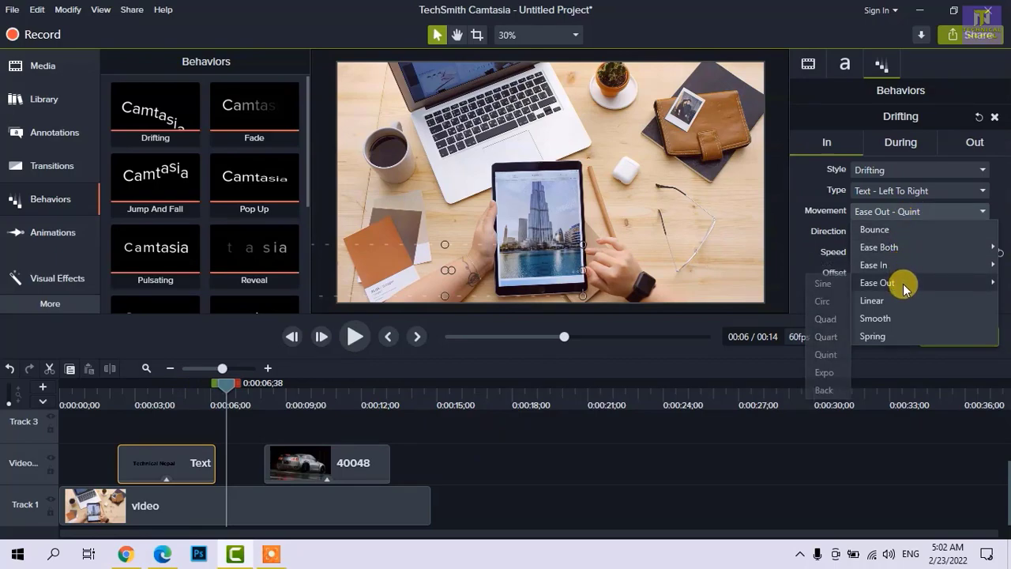
{"action": "left_click", "coordinate": [826, 283]}
{"action": "left_click", "coordinate": [106, 395]}
{"action": "key", "text": "space"}
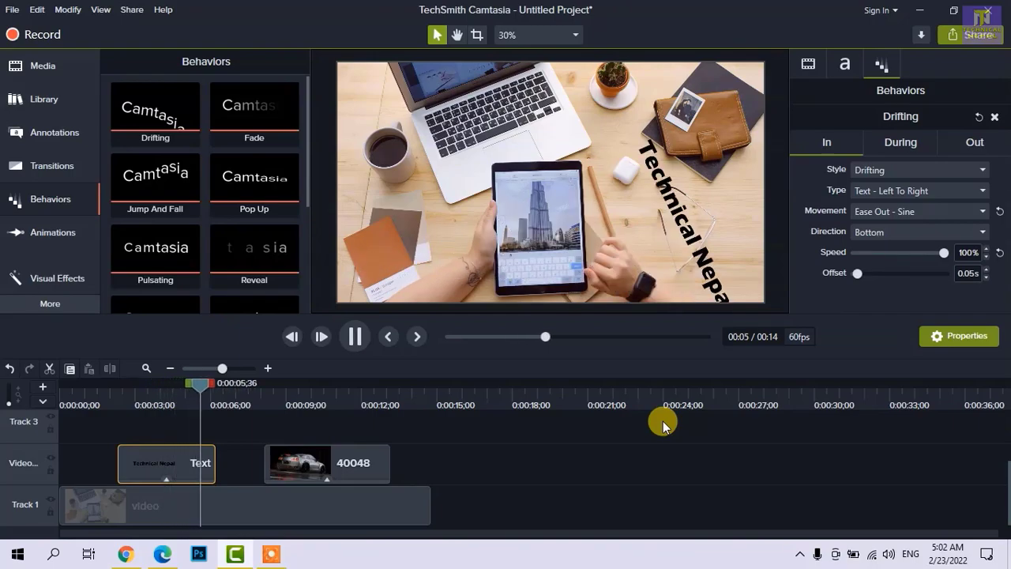
{"action": "key", "text": "space"}
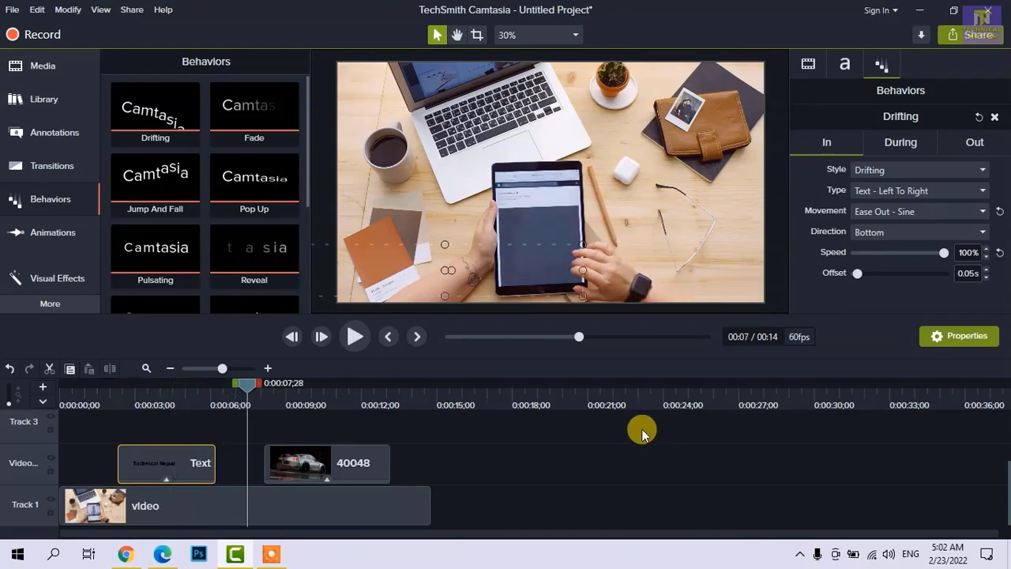
Step: Delete the 40048 image clip from the timeline
{"action": "left_click", "coordinate": [276, 429]}
{"action": "left_click", "coordinate": [325, 467]}
{"action": "key", "text": "Delete"}
Step: Remove the Drifting behavior from the text clip
{"action": "left_click", "coordinate": [188, 465]}
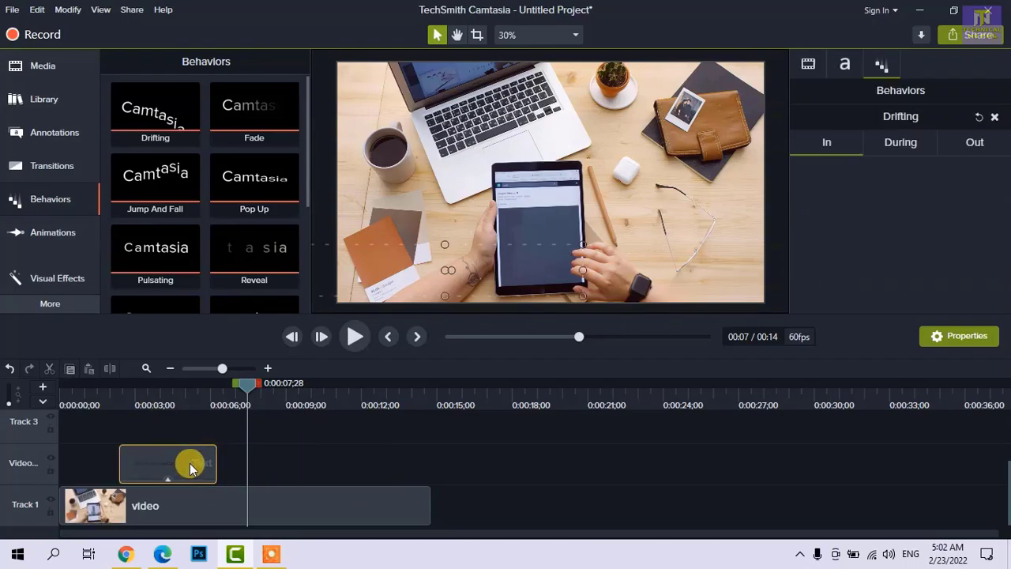
{"action": "scroll", "coordinate": [193, 256], "scroll_direction": "down", "scroll_amount": 2}
{"action": "scroll", "coordinate": [200, 257], "scroll_direction": "down", "scroll_amount": 1}
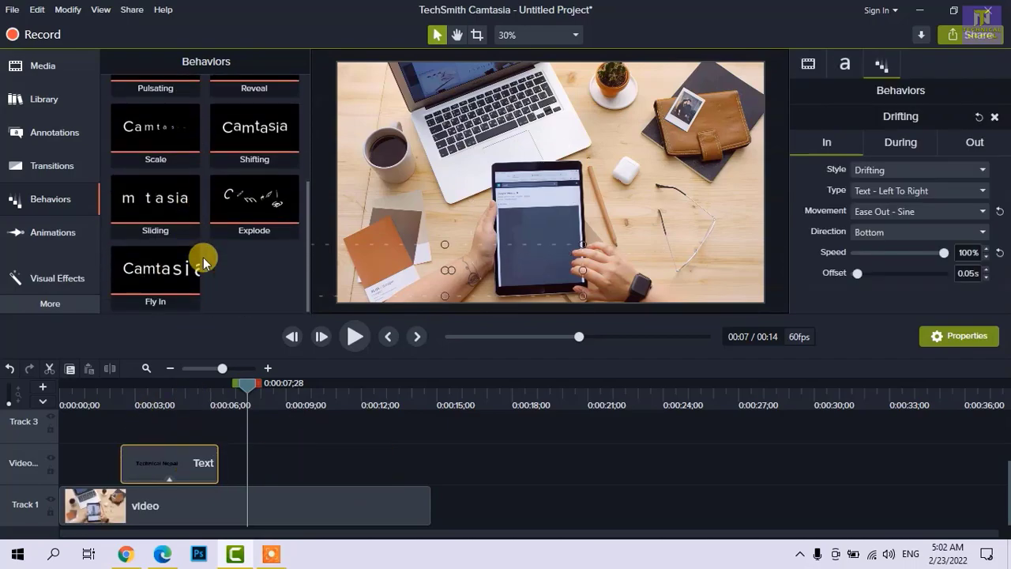
{"action": "left_click_drag", "start_coordinate": [135, 271], "coordinate": [176, 475]}
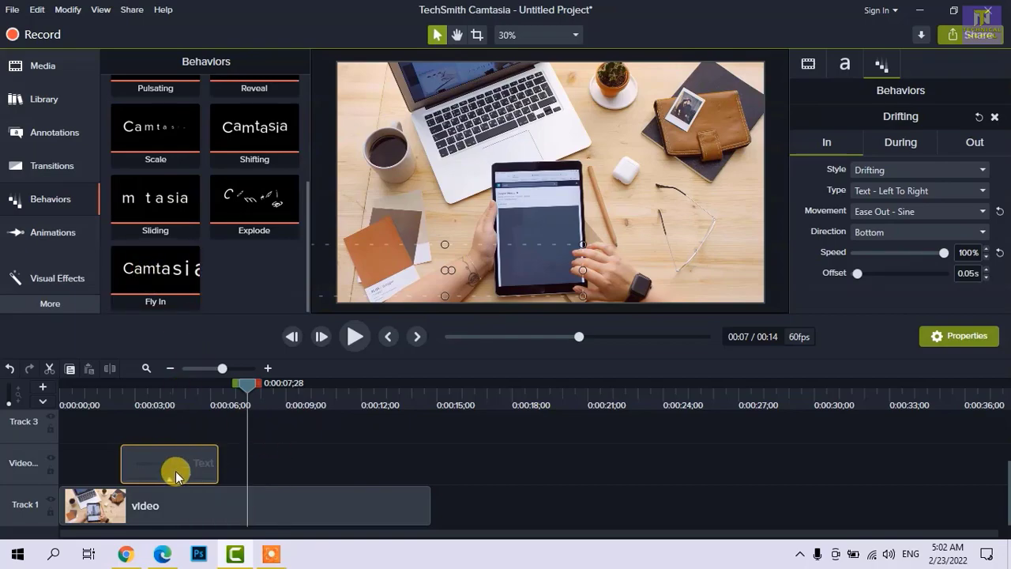
{"action": "left_click", "coordinate": [169, 482]}
{"action": "left_click", "coordinate": [184, 478]}
{"action": "right_click", "coordinate": [186, 477]}
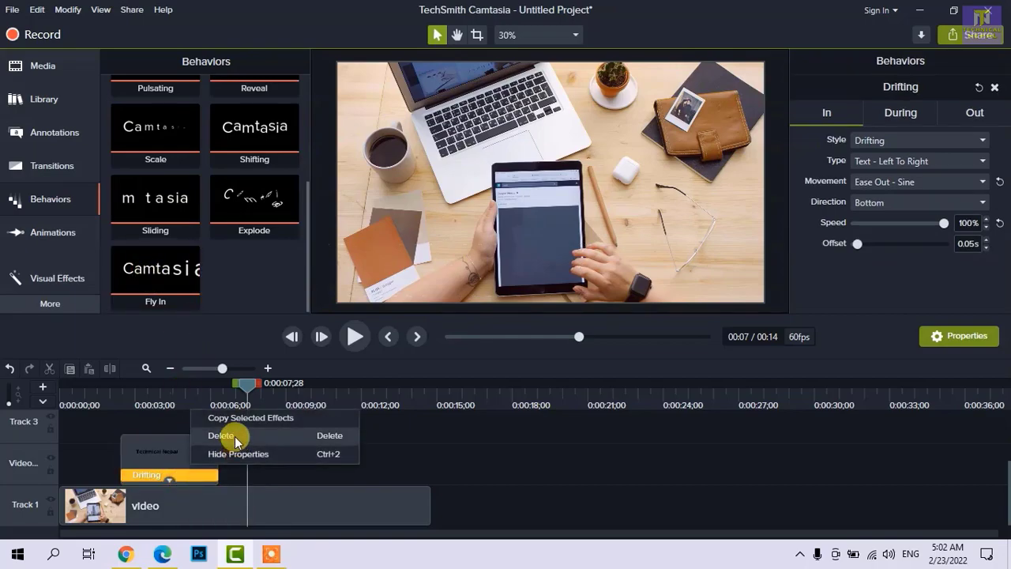
{"action": "left_click", "coordinate": [236, 437]}
Step: Apply the Fly In behavior to the text clip and preview it from just before the clip
{"action": "left_click_drag", "start_coordinate": [145, 282], "coordinate": [162, 479]}
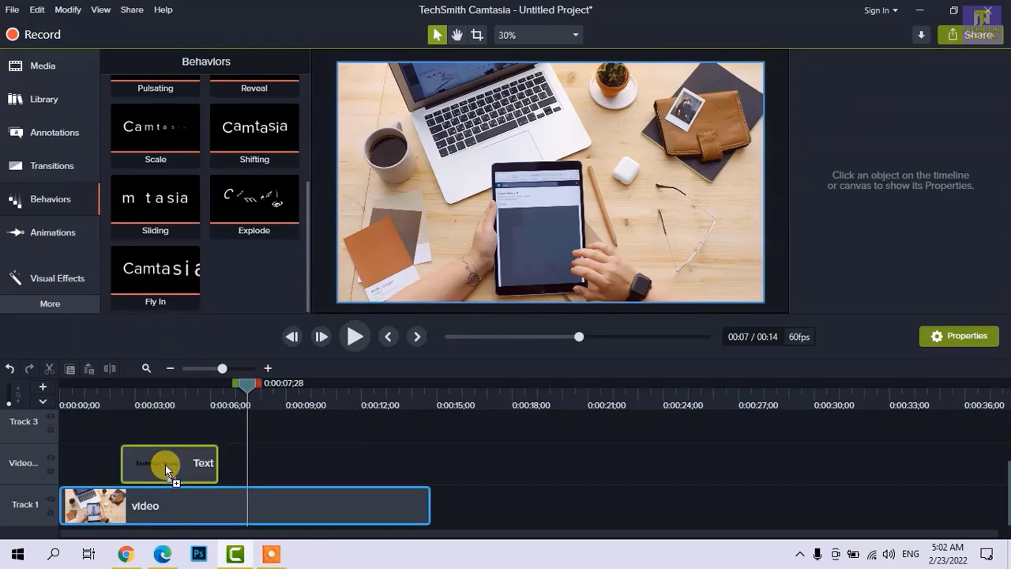
{"action": "left_click", "coordinate": [113, 386]}
{"action": "key", "text": "space"}
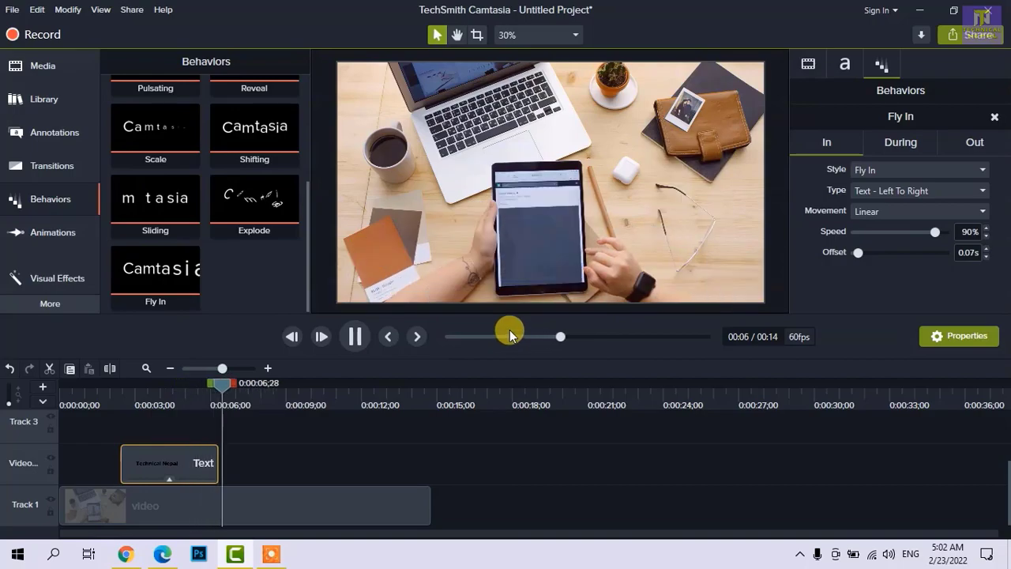
{"action": "key", "text": "space"}
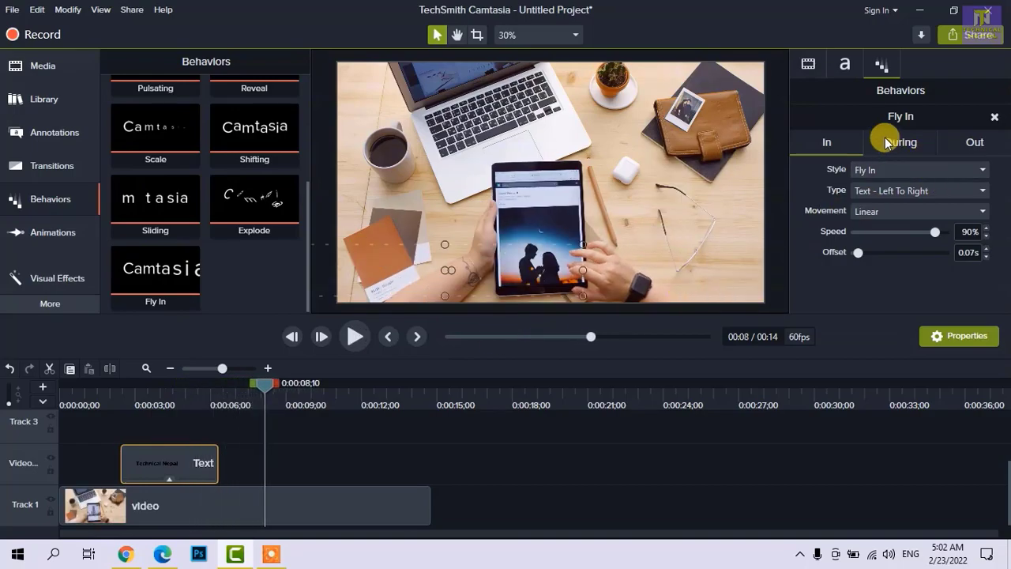
Step: Set the Fly In behavior's During style to Drifting and preview the text clip from its start
{"action": "left_click", "coordinate": [948, 144]}
{"action": "left_click", "coordinate": [896, 142]}
{"action": "left_click", "coordinate": [878, 171]}
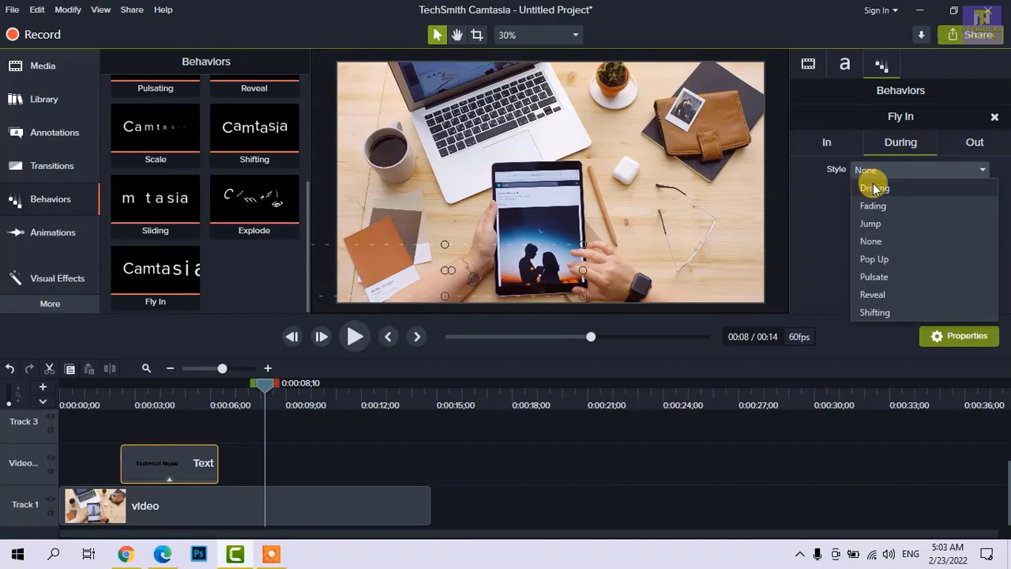
{"action": "left_click", "coordinate": [872, 193]}
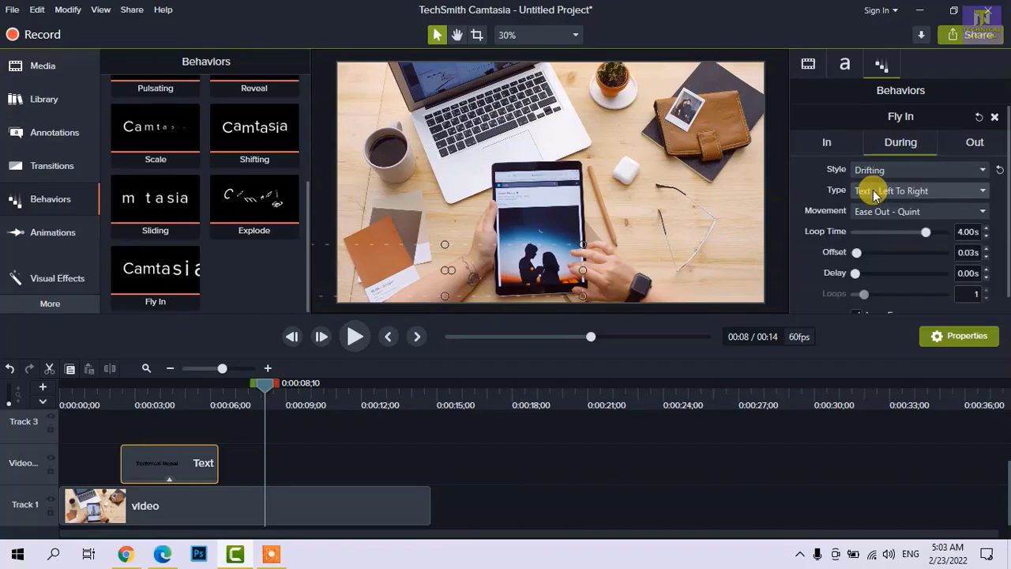
{"action": "left_click", "coordinate": [129, 405]}
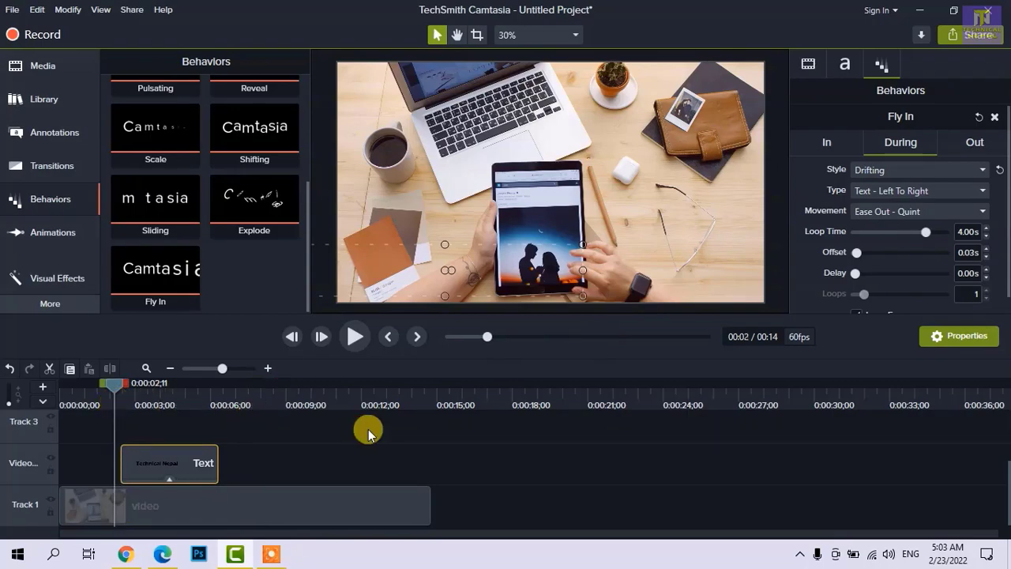
{"action": "key", "text": "space"}
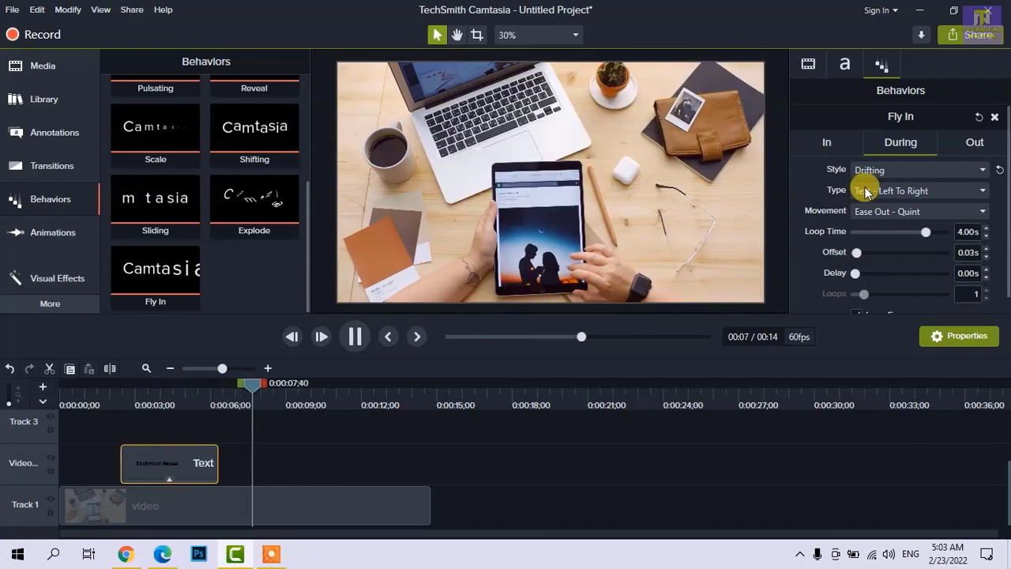
Step: Review the Fly In behavior's settings, remove the behavior from the text clip, and show the frame at 0:00:04;02
{"action": "left_click", "coordinate": [822, 142]}
{"action": "left_click", "coordinate": [885, 141]}
{"action": "left_click", "coordinate": [973, 141]}
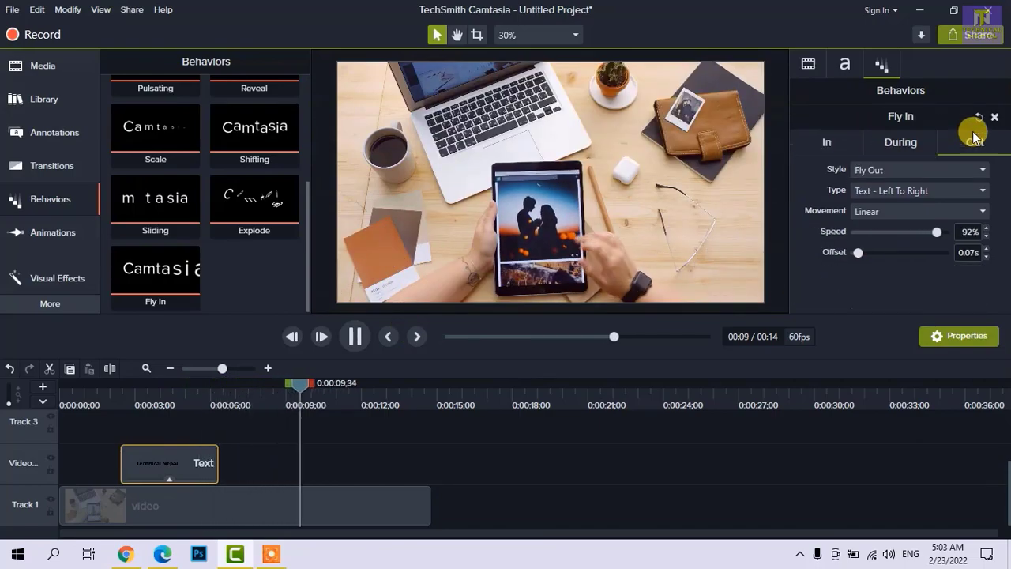
{"action": "left_click", "coordinate": [172, 479]}
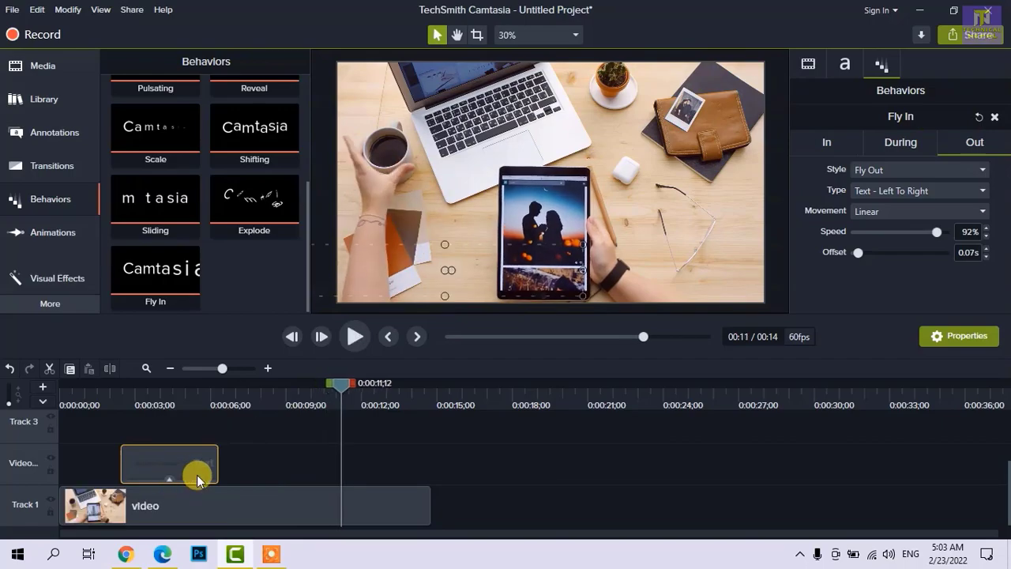
{"action": "left_click", "coordinate": [996, 117]}
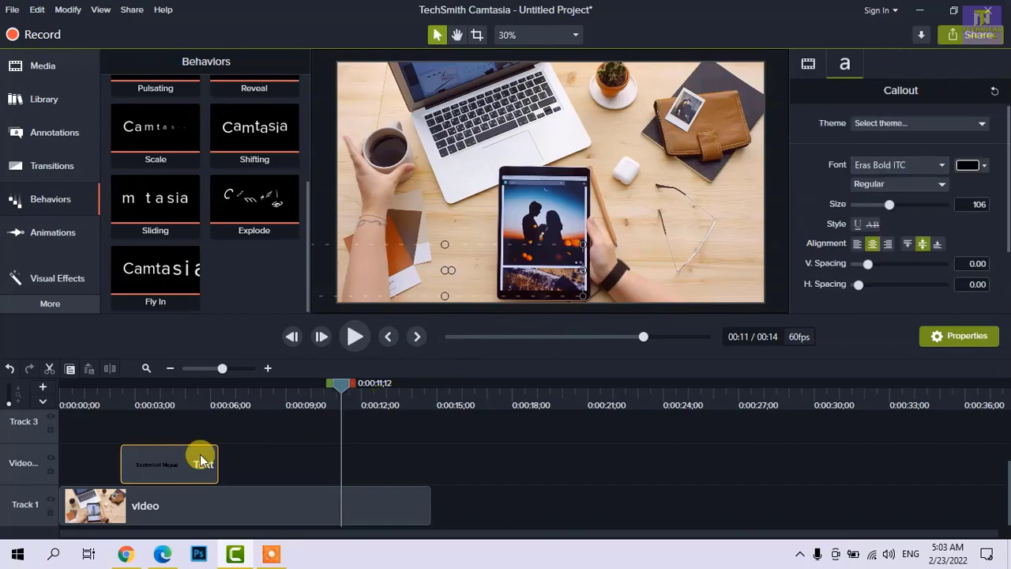
{"action": "left_click", "coordinate": [161, 402]}
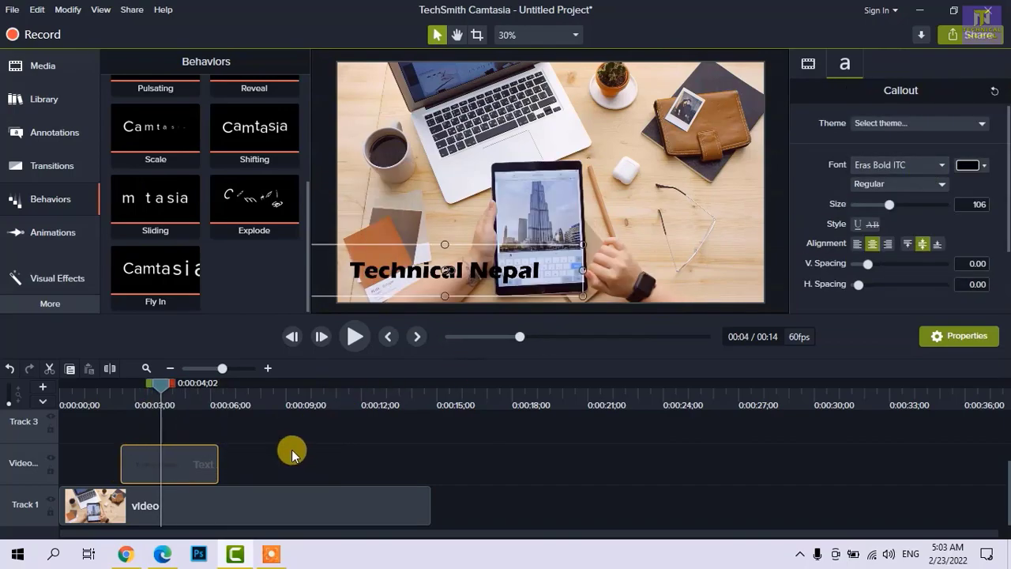